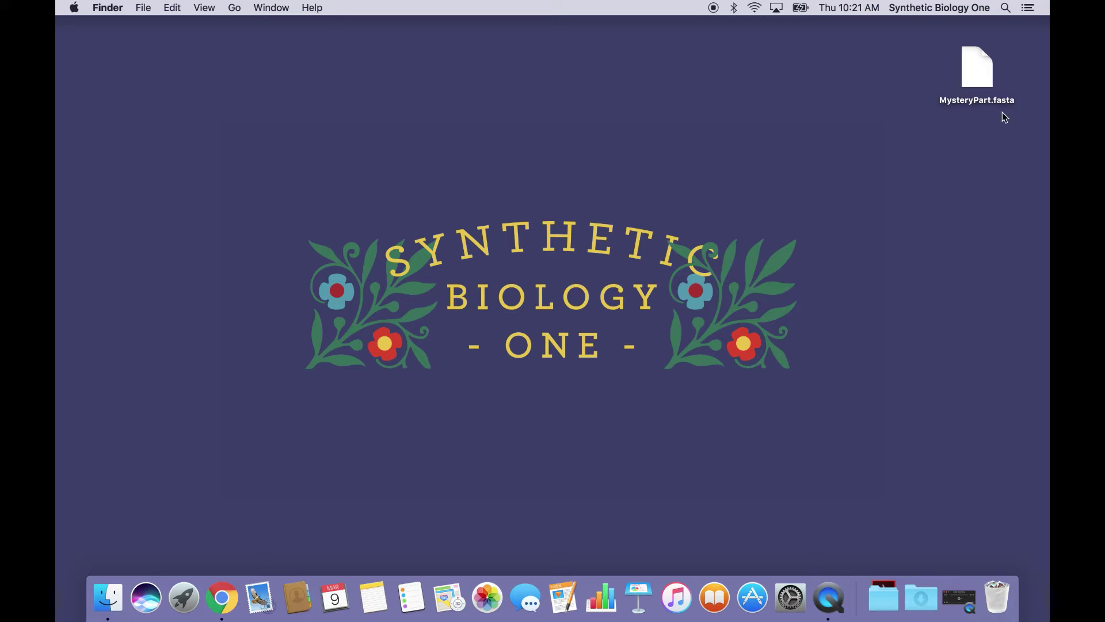
# - Open MysteryPart.fasta from the desktop in TextEdit to view its DNA sequence
pyautogui.doubleClick(976, 68)
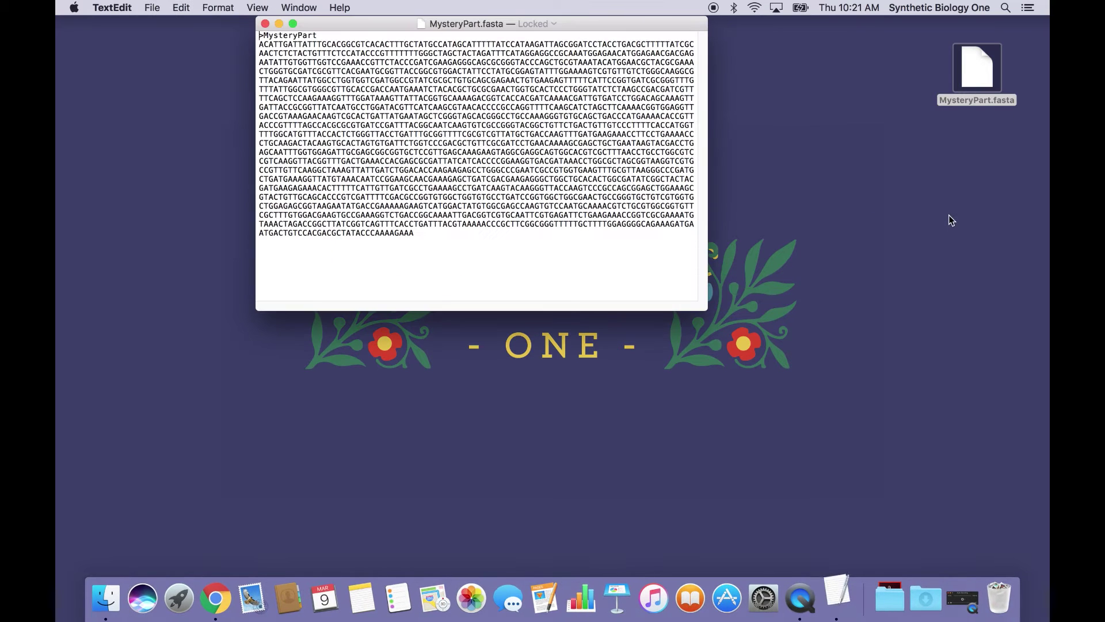
# - Shift the TextEdit window down and select the >MysteryPart header and its full DNA sequence
pyautogui.moveTo(540, 29); pyautogui.dragTo(538, 43)
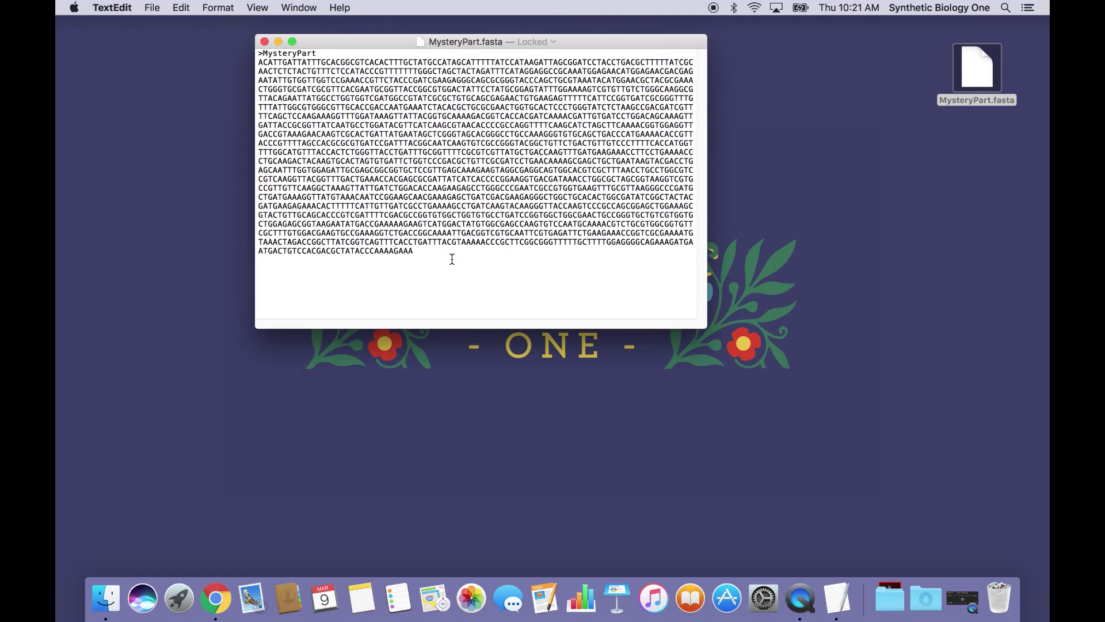
pyautogui.moveTo(328, 53); pyautogui.dragTo(257, 53)
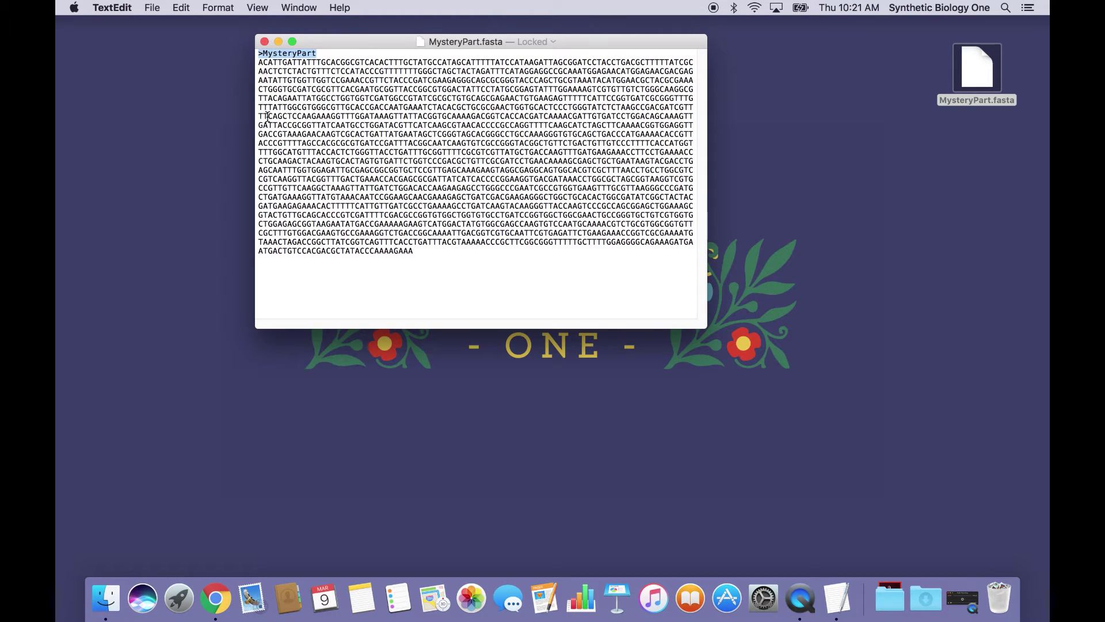
pyautogui.moveTo(432, 256); pyautogui.dragTo(322, 53)
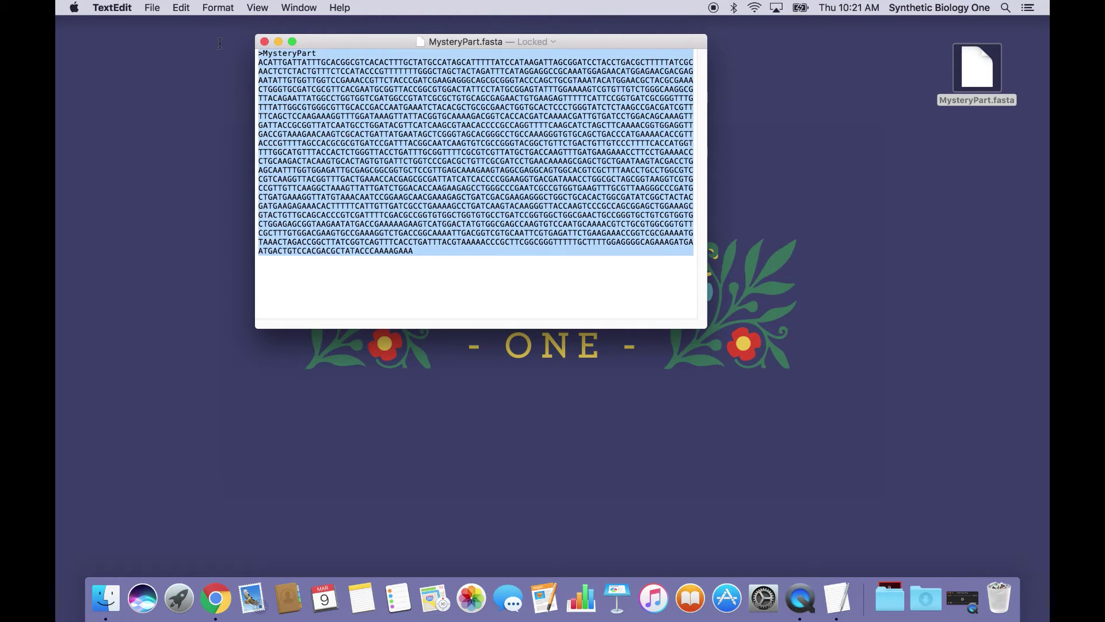
pyautogui.click(413, 219)
pyautogui.moveTo(452, 253); pyautogui.dragTo(189, 68)
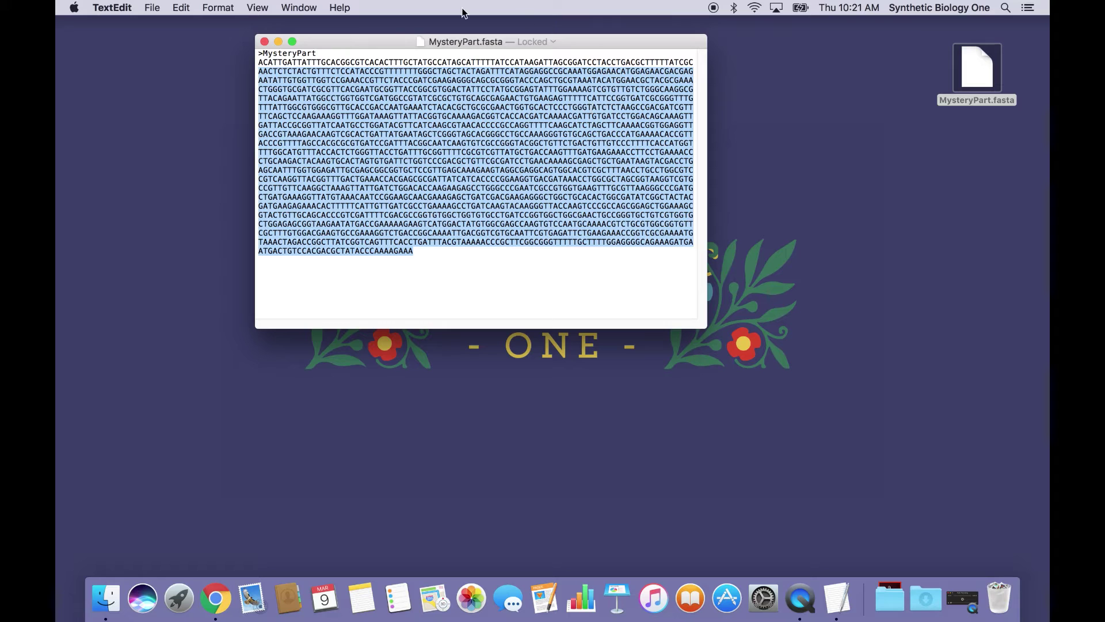
# - Close the FASTA file, go to benchling.com in Chrome, and sign in with the saved account
pyautogui.click(264, 42)
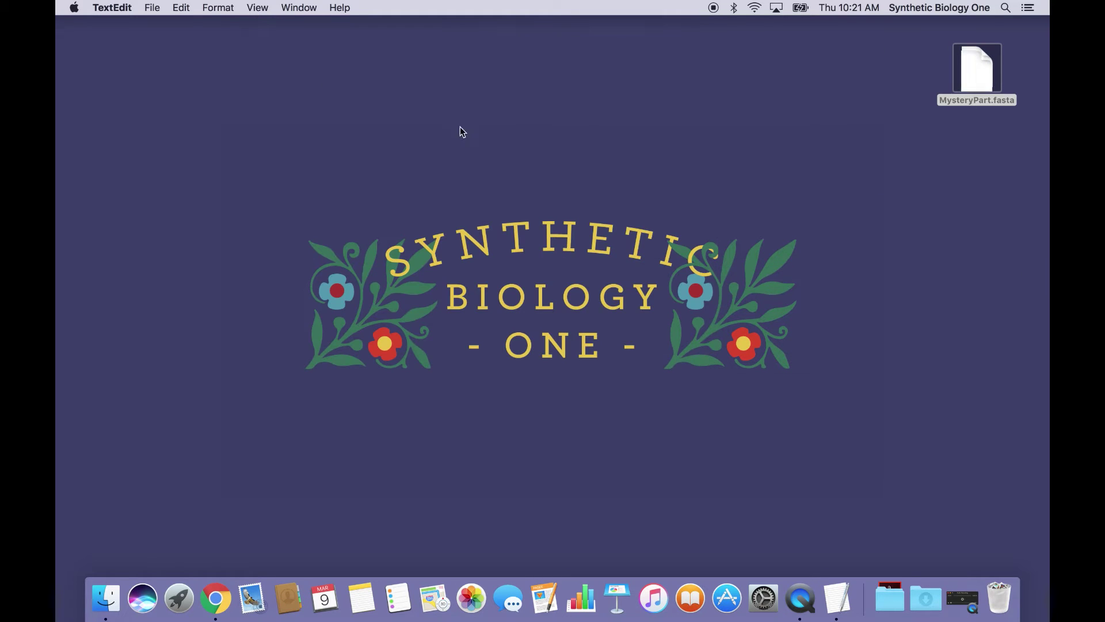
pyautogui.click(215, 598)
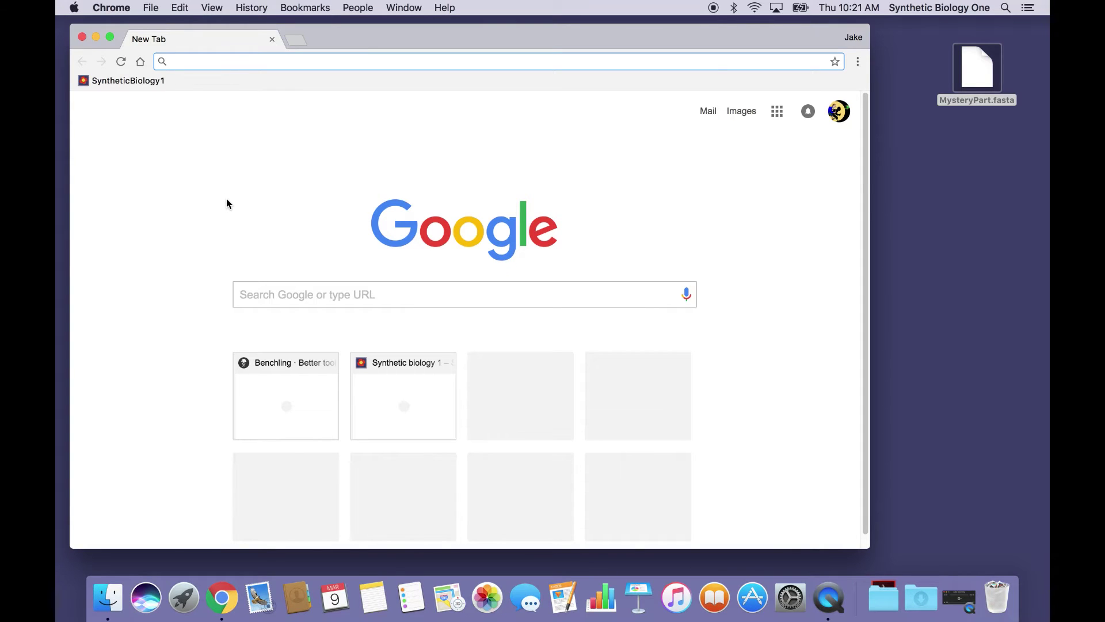
pyautogui.write('benchling.com')
pyautogui.press('Return')
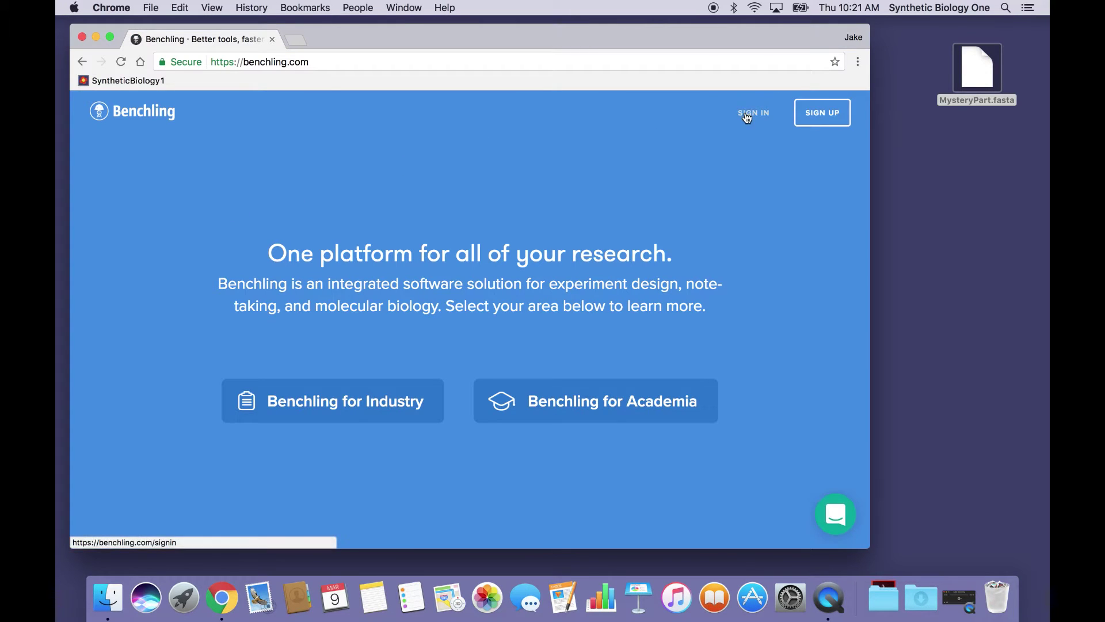
pyautogui.click(747, 115)
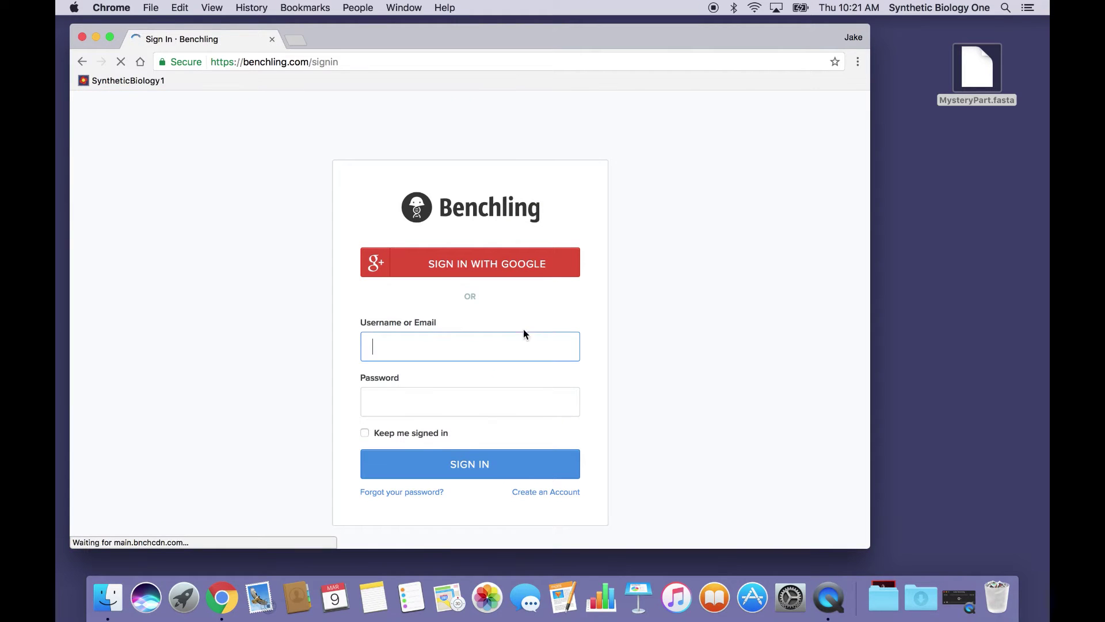
pyautogui.click(418, 471)
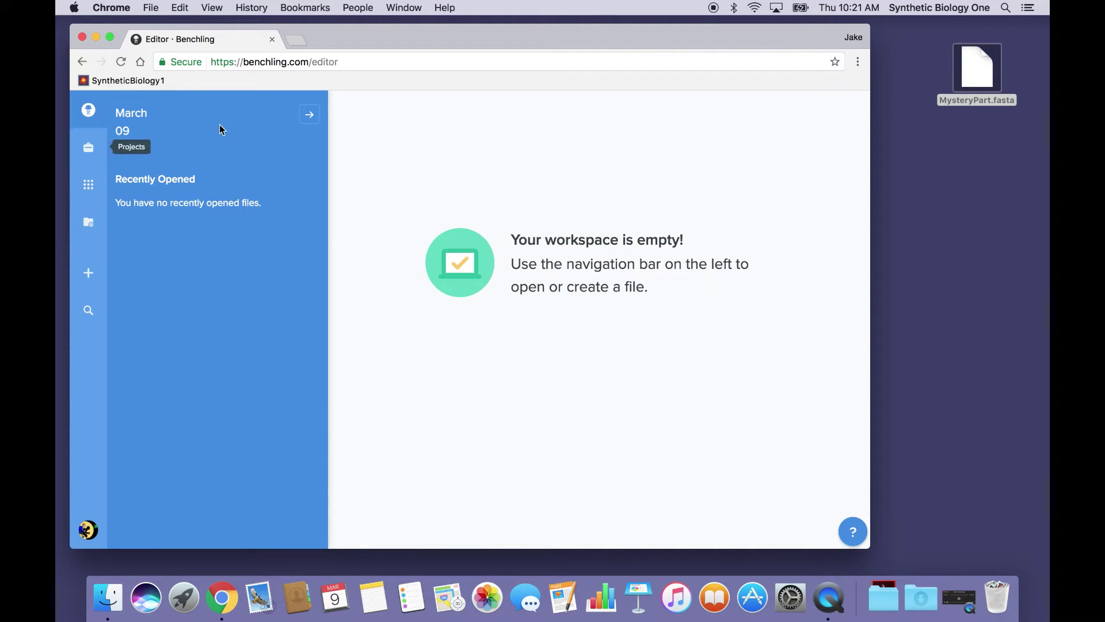
# - Create a new Benchling project named 'BLAST Tutorial' from the Projects list
pyautogui.click(90, 151)
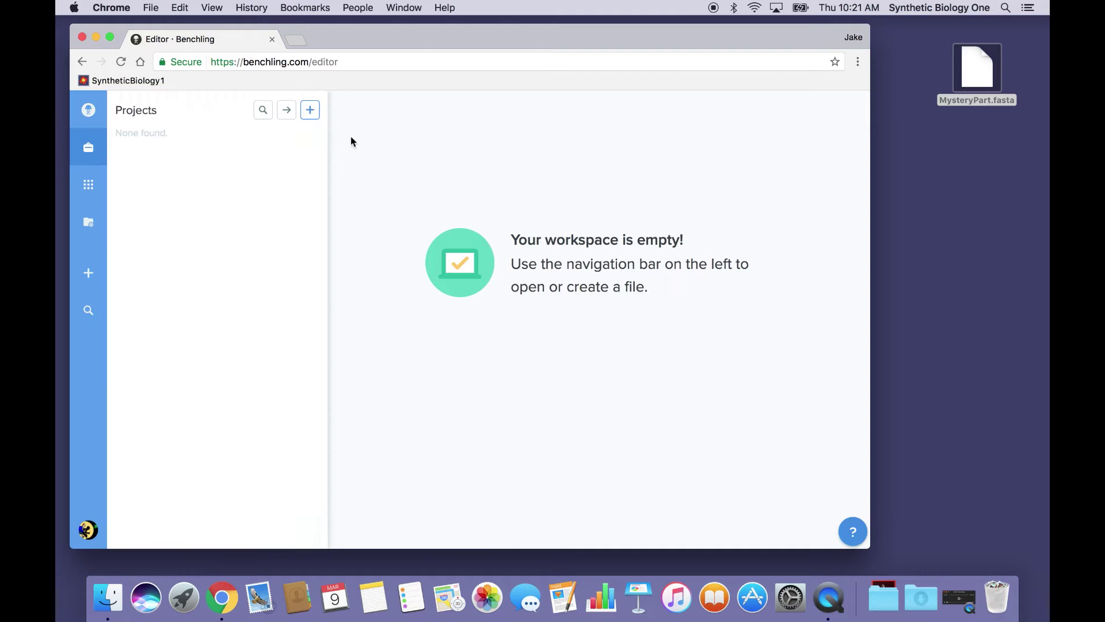
pyautogui.click(309, 109)
pyautogui.write('Bl')
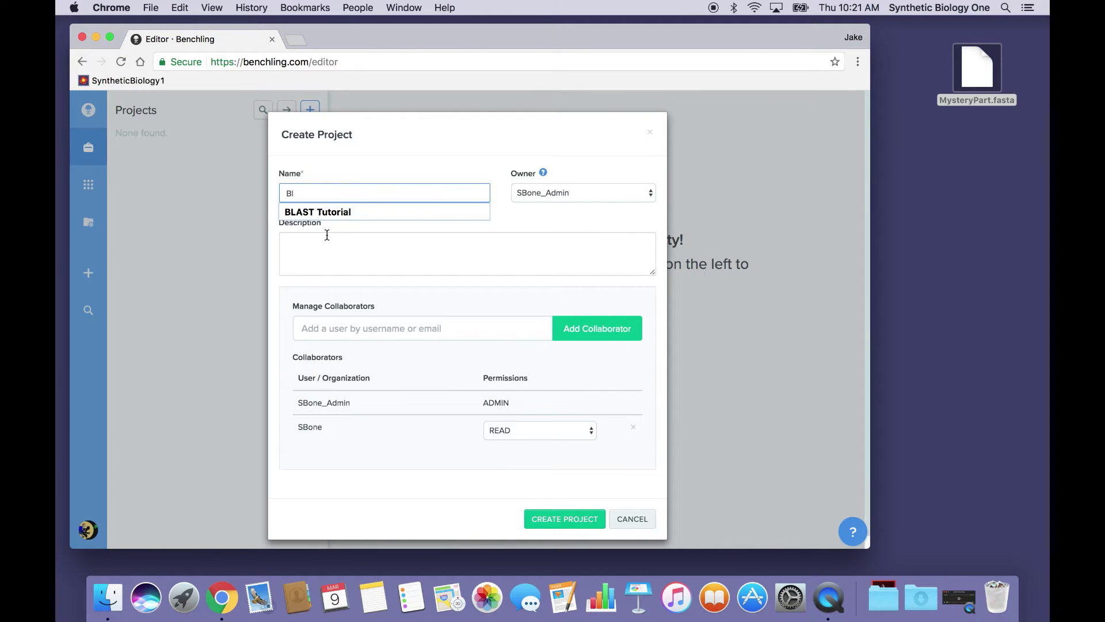
pyautogui.click(343, 210)
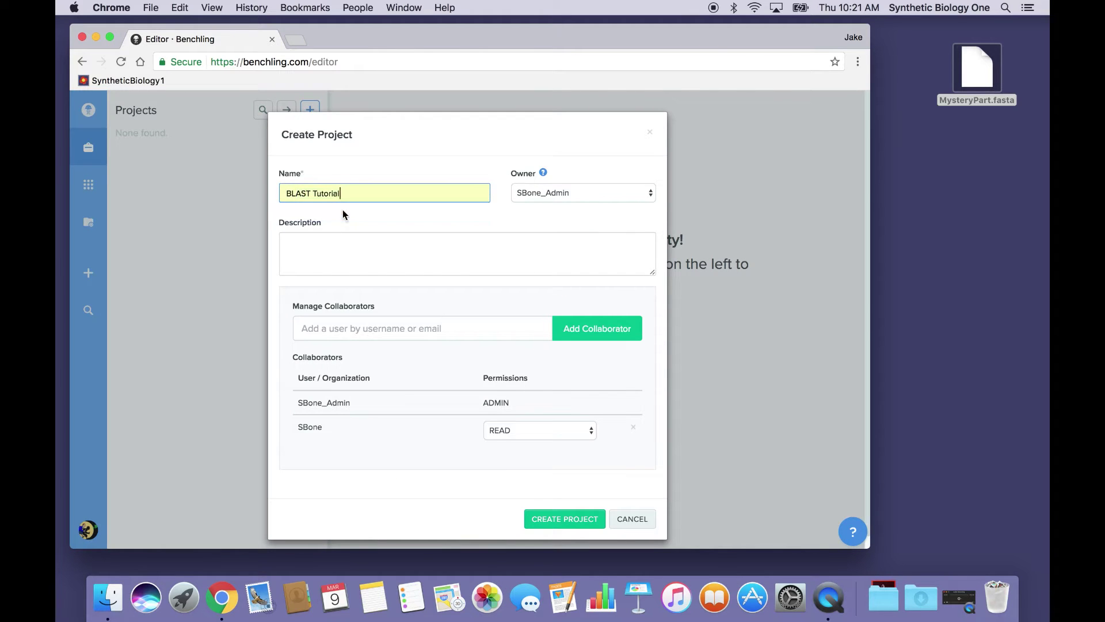
pyautogui.click(571, 521)
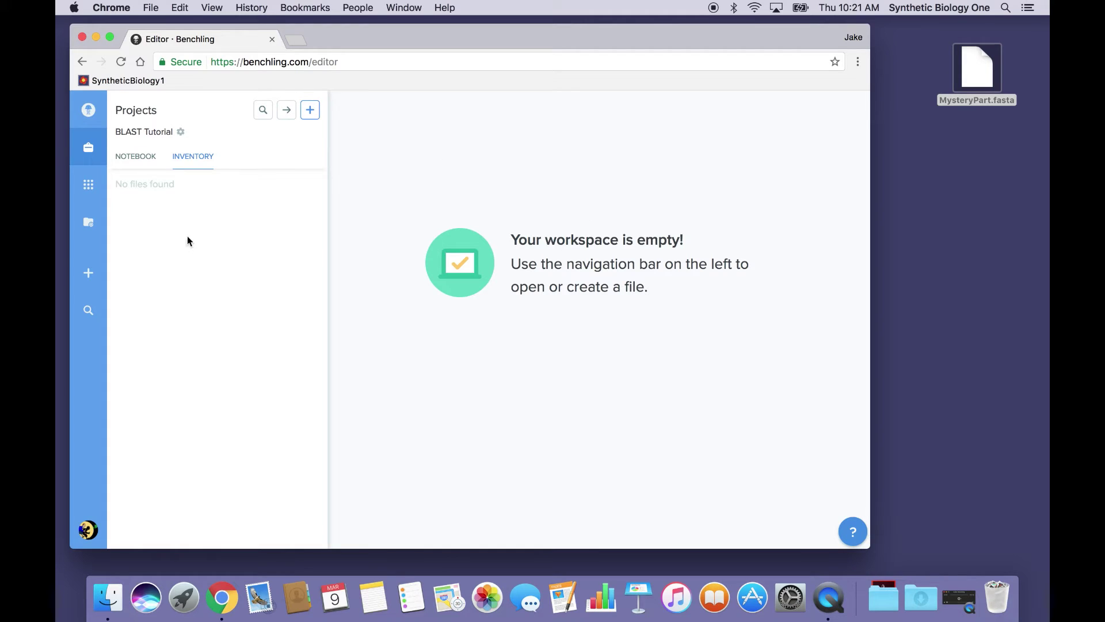
# - Import MysteryPart.fasta as DNA into BLAST Tutorial and open the 1922 bp sequence
pyautogui.click(308, 107)
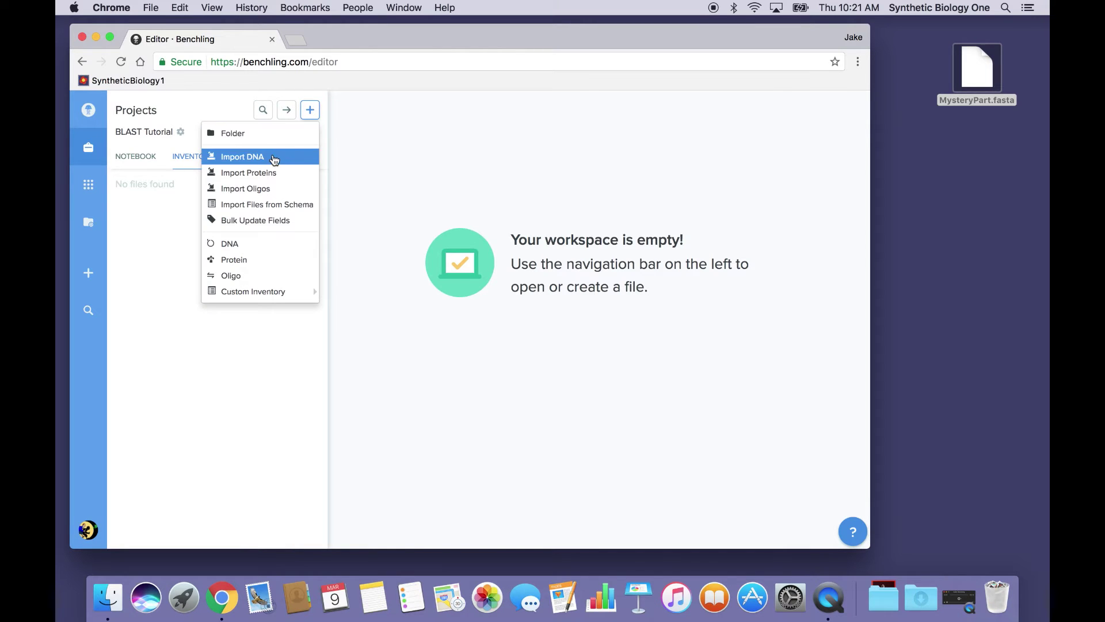
pyautogui.click(272, 154)
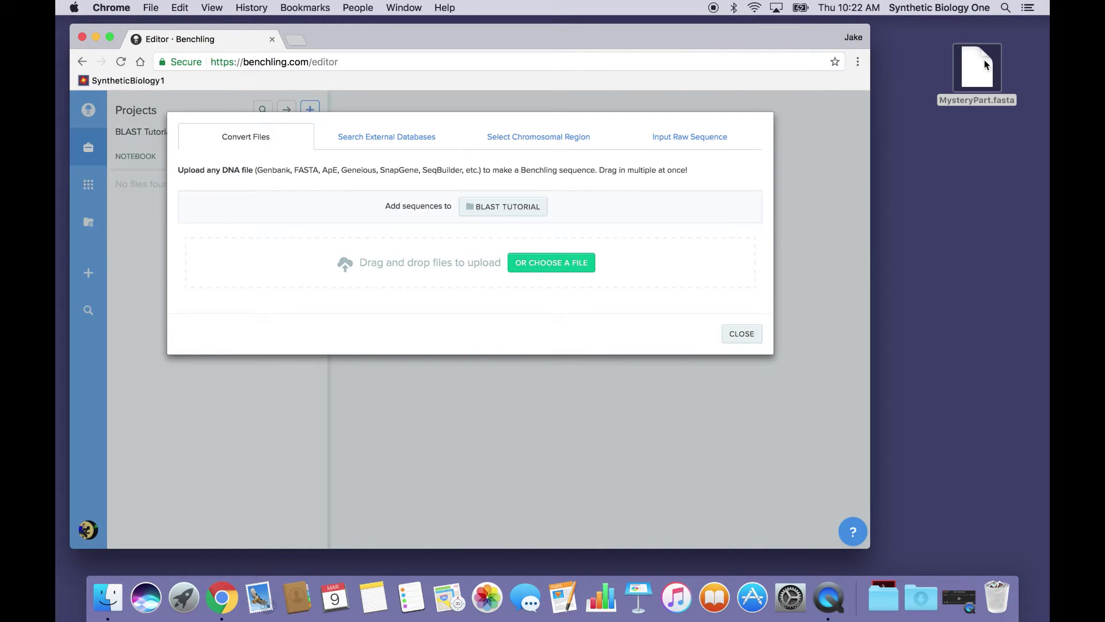
pyautogui.moveTo(981, 68); pyautogui.dragTo(422, 262)
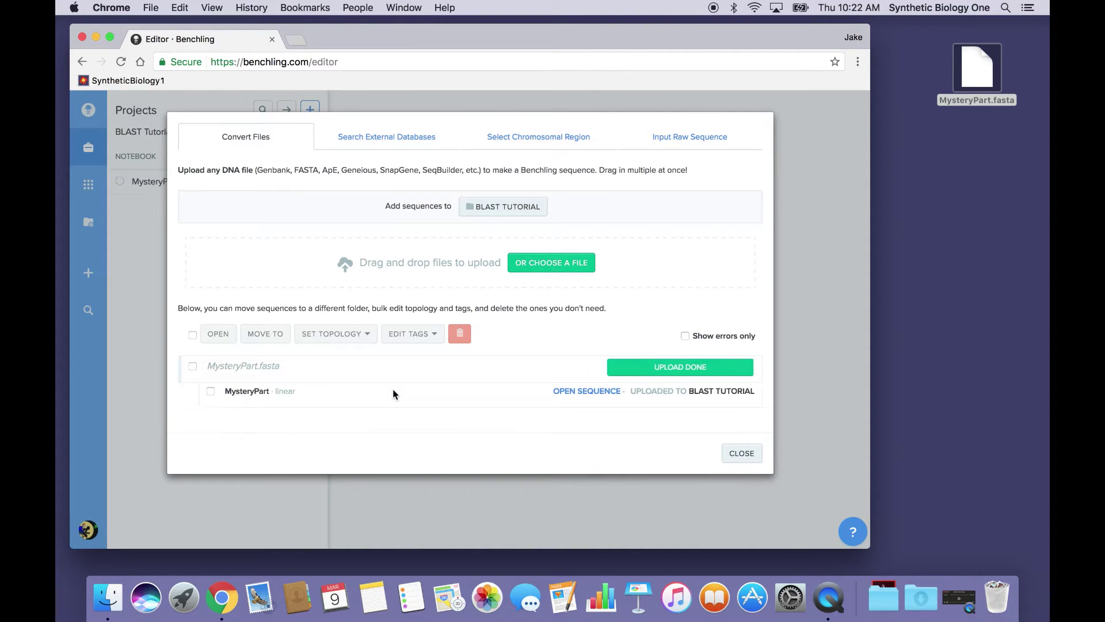
pyautogui.click(741, 453)
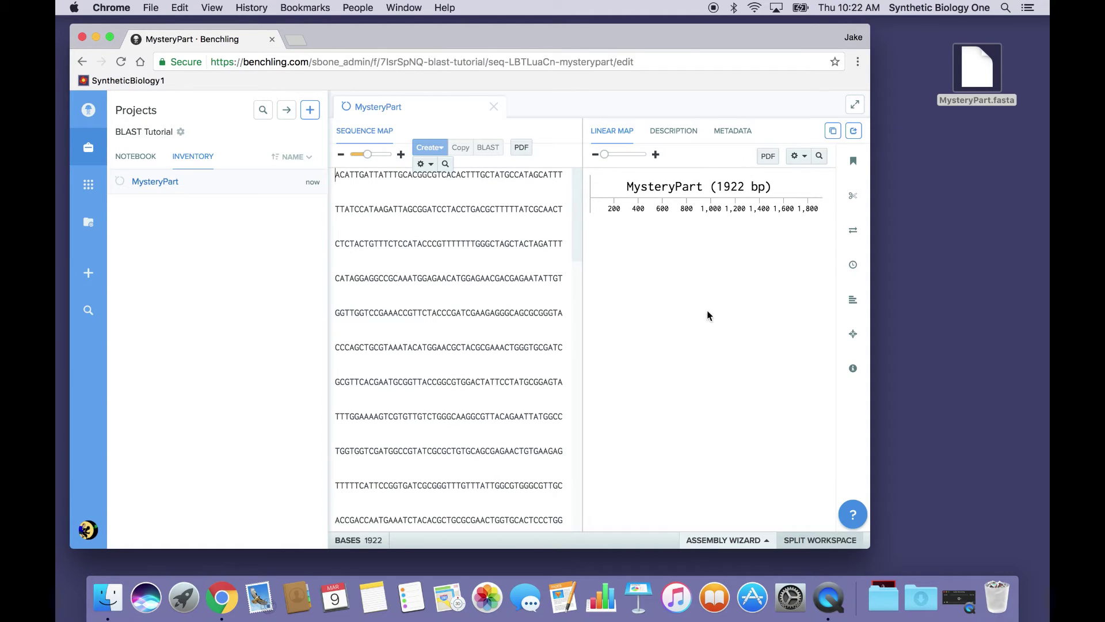
# - Widen the Chrome window for longer base lines and open the sequence map display options
pyautogui.moveTo(573, 192); pyautogui.dragTo(579, 163)
pyautogui.moveTo(869, 547); pyautogui.dragTo(1001, 538)
pyautogui.click(610, 156)
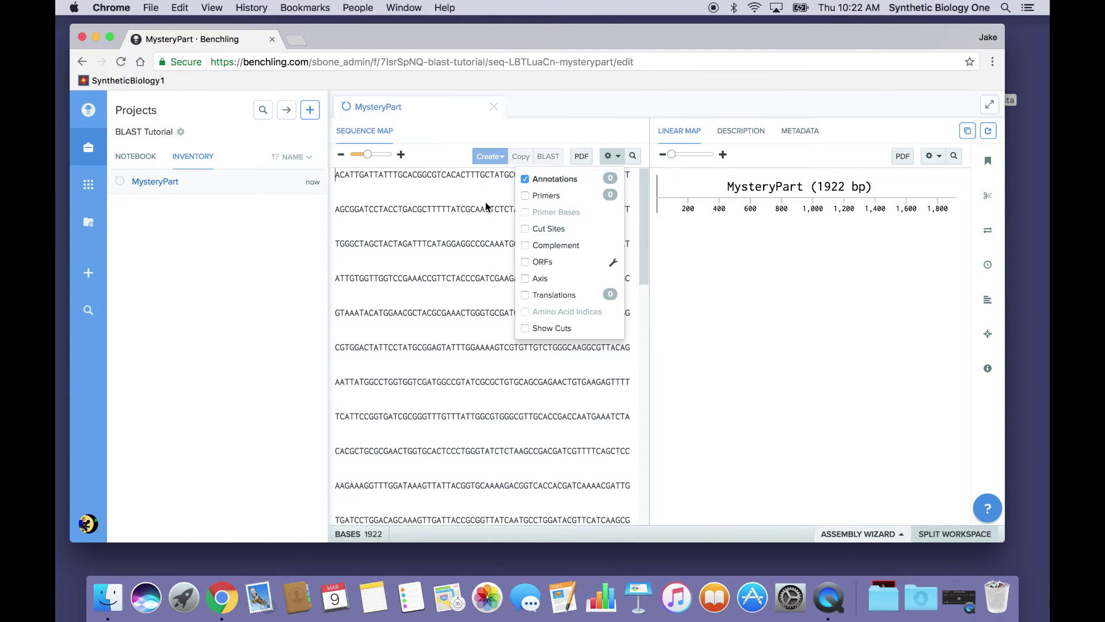
pyautogui.moveTo(644, 198); pyautogui.dragTo(631, 163)
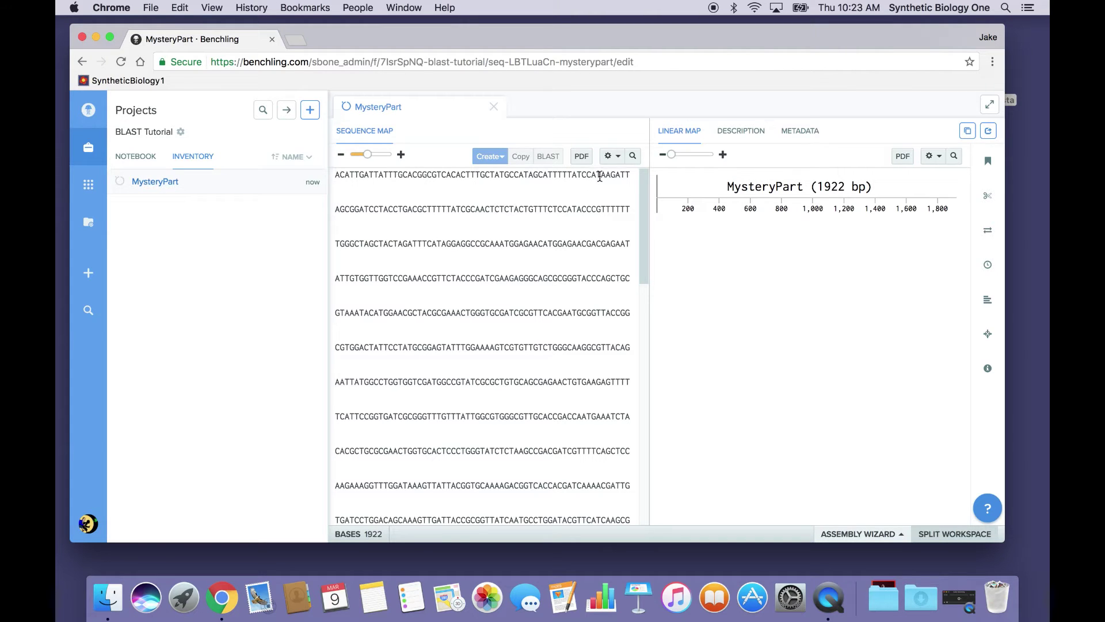
# - Turn on open reading frames and select the long ORF spanning bases 157–1803
pyautogui.click(619, 157)
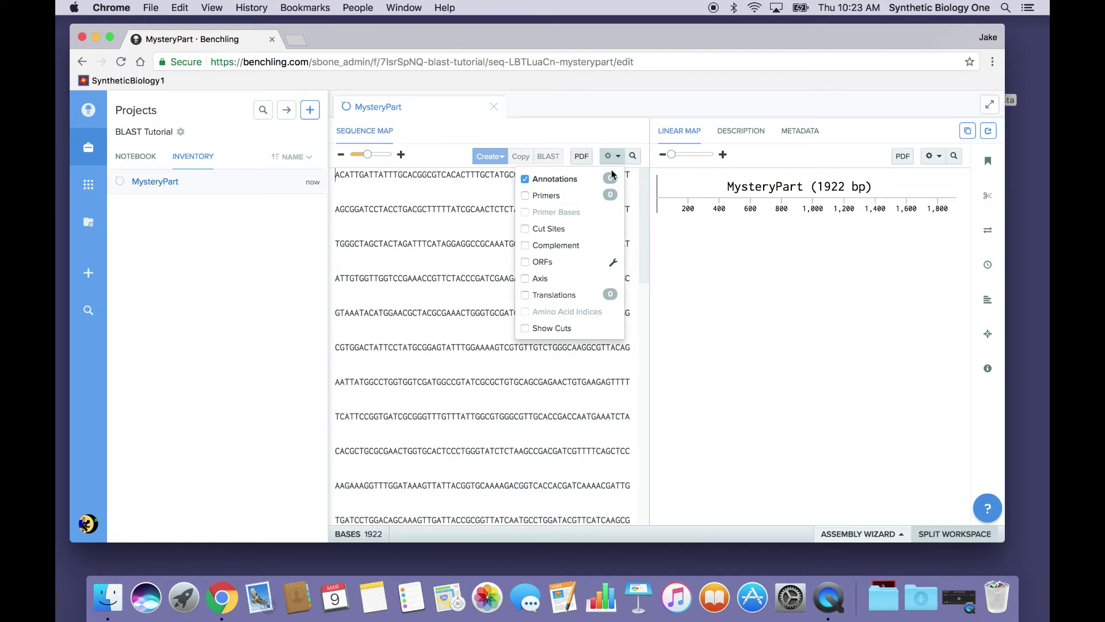
pyautogui.click(541, 265)
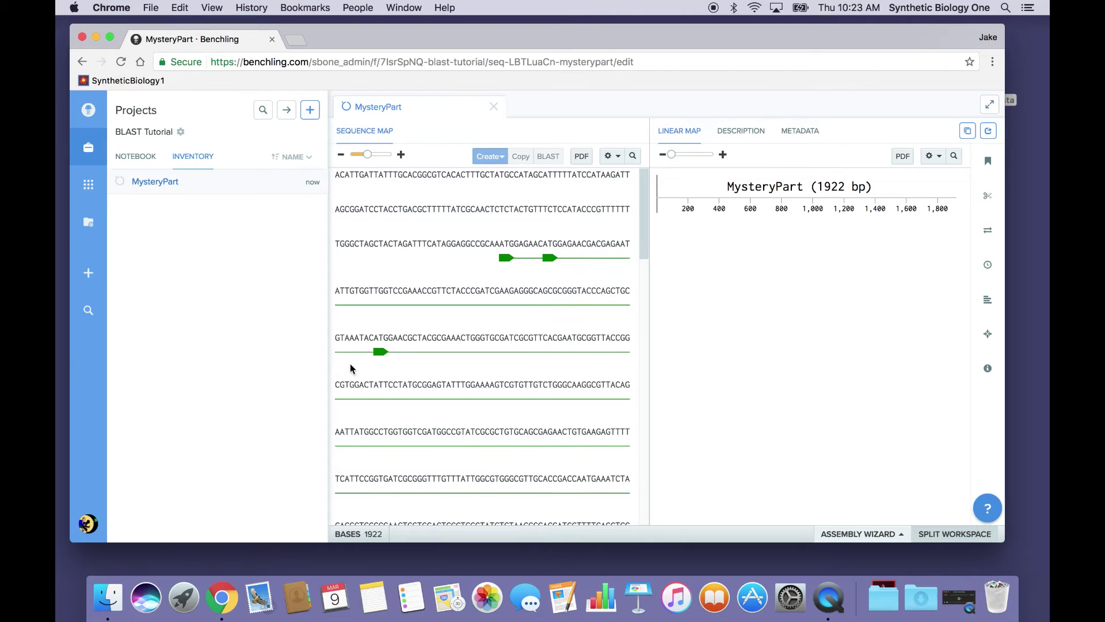
pyautogui.moveTo(641, 213); pyautogui.dragTo(643, 213)
pyautogui.click(505, 260)
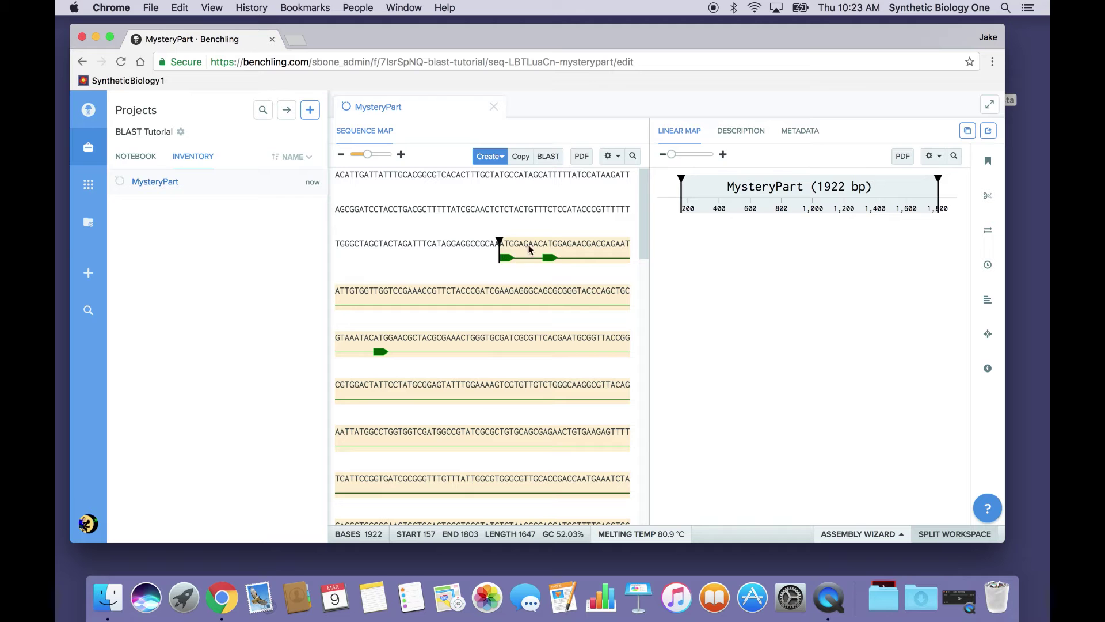
# - Scroll along the ORF and keep the selection starting at base 157, not 166
pyautogui.moveTo(640, 200); pyautogui.dragTo(627, 295)
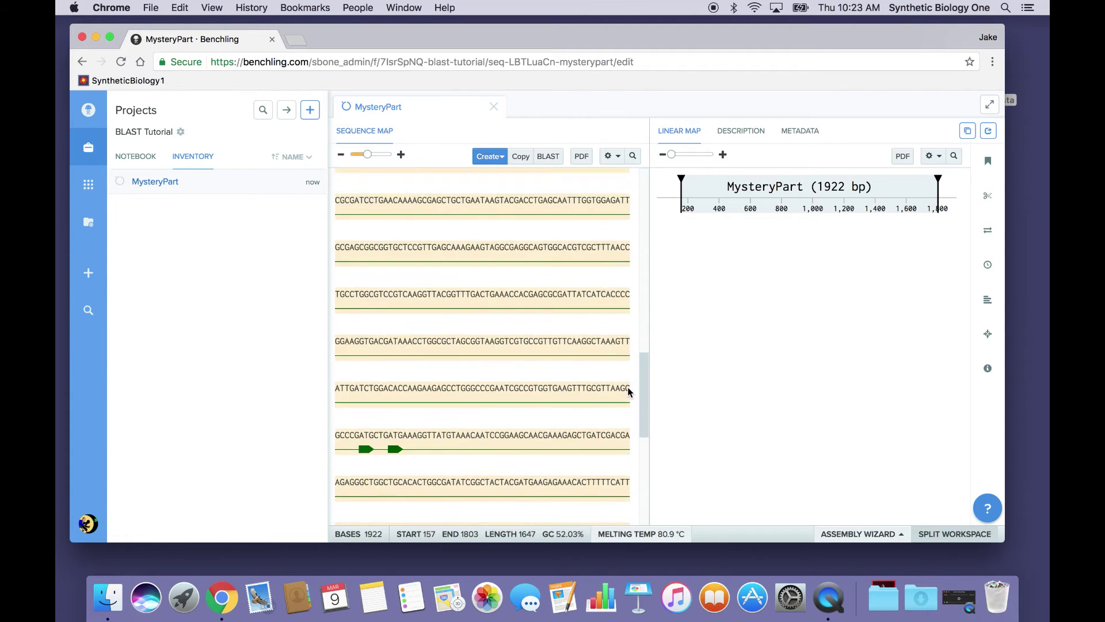
pyautogui.scroll(-10, 627, 386)
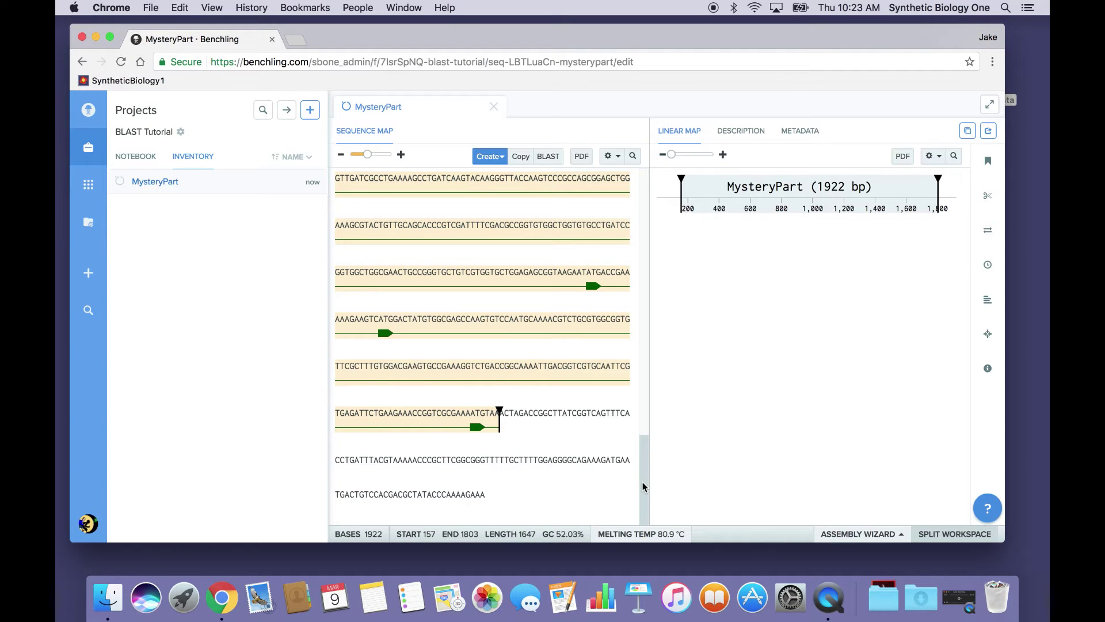
pyautogui.moveTo(643, 482); pyautogui.dragTo(637, 201)
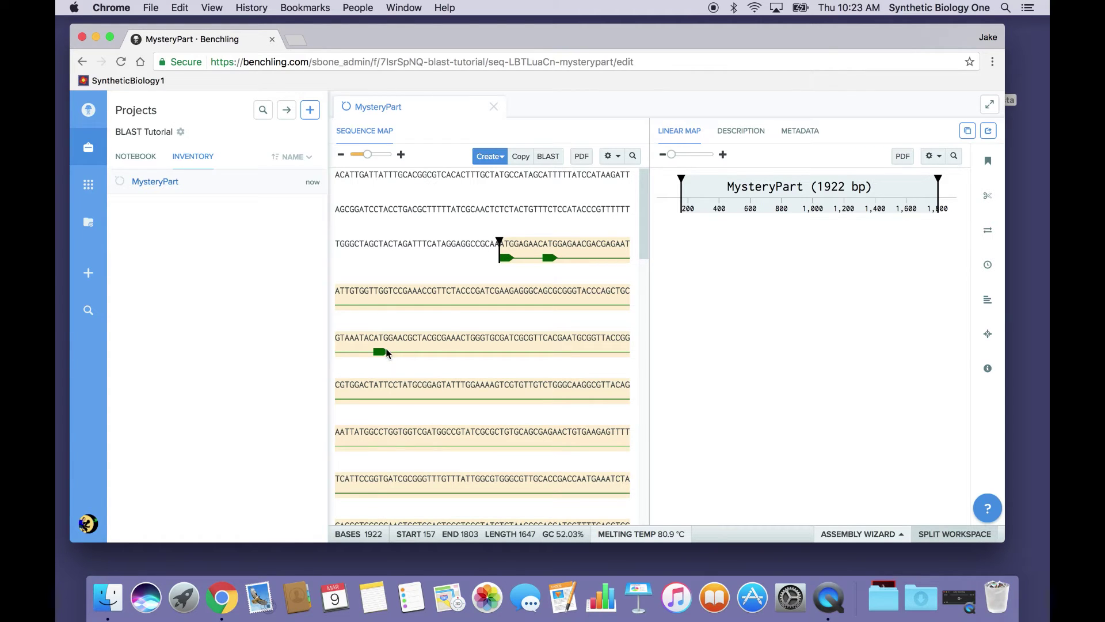
pyautogui.scroll(-1, 599, 249)
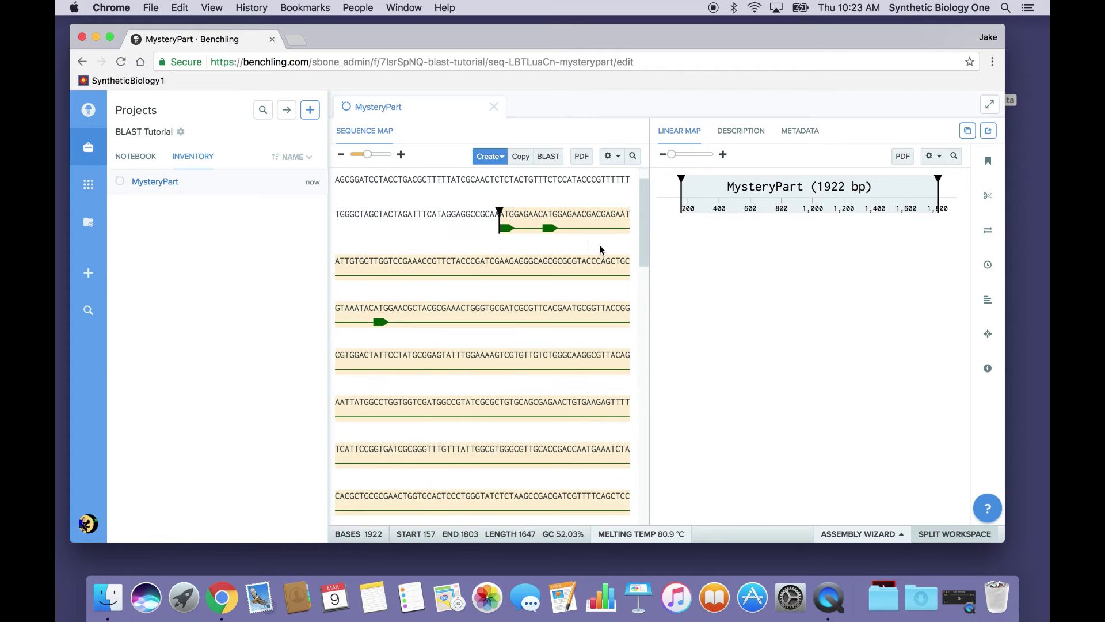
pyautogui.click(549, 231)
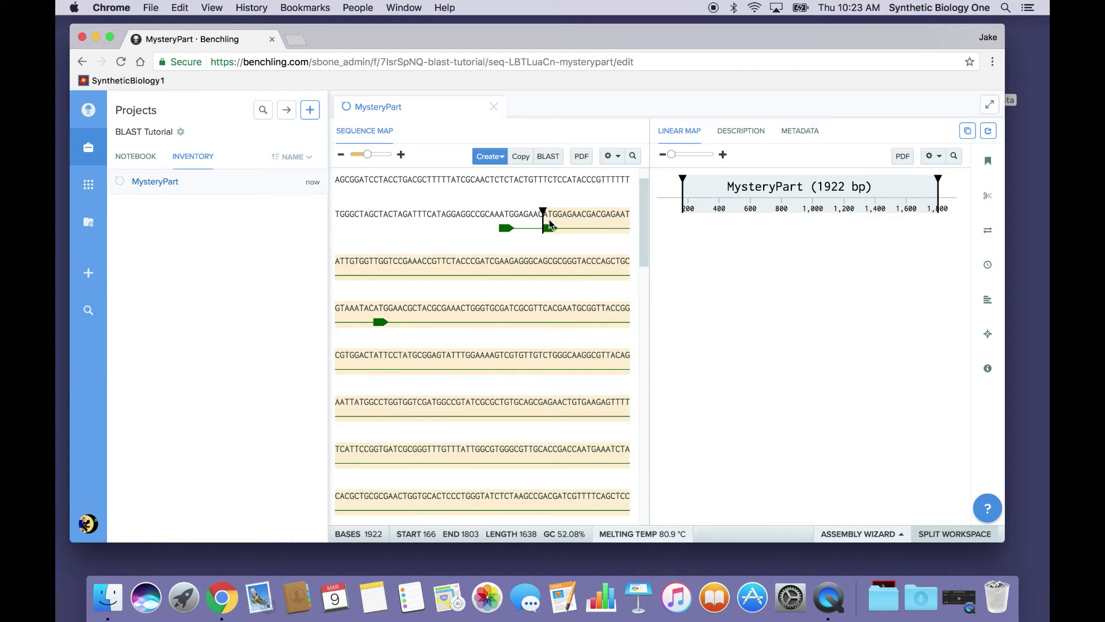
pyautogui.click(506, 228)
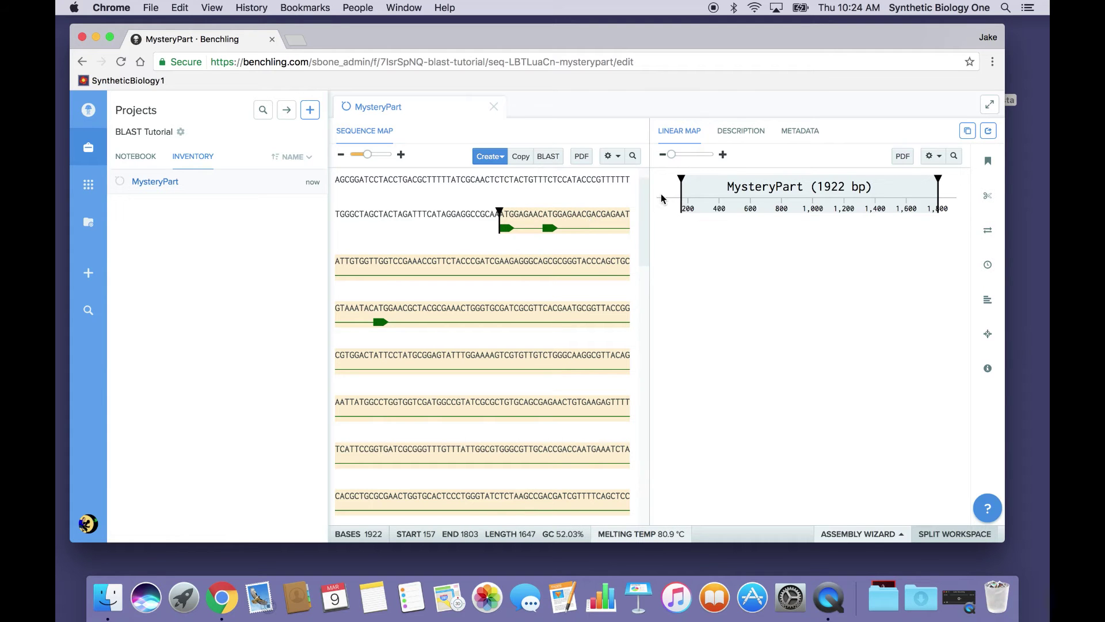
pyautogui.moveTo(644, 195); pyautogui.dragTo(627, 172)
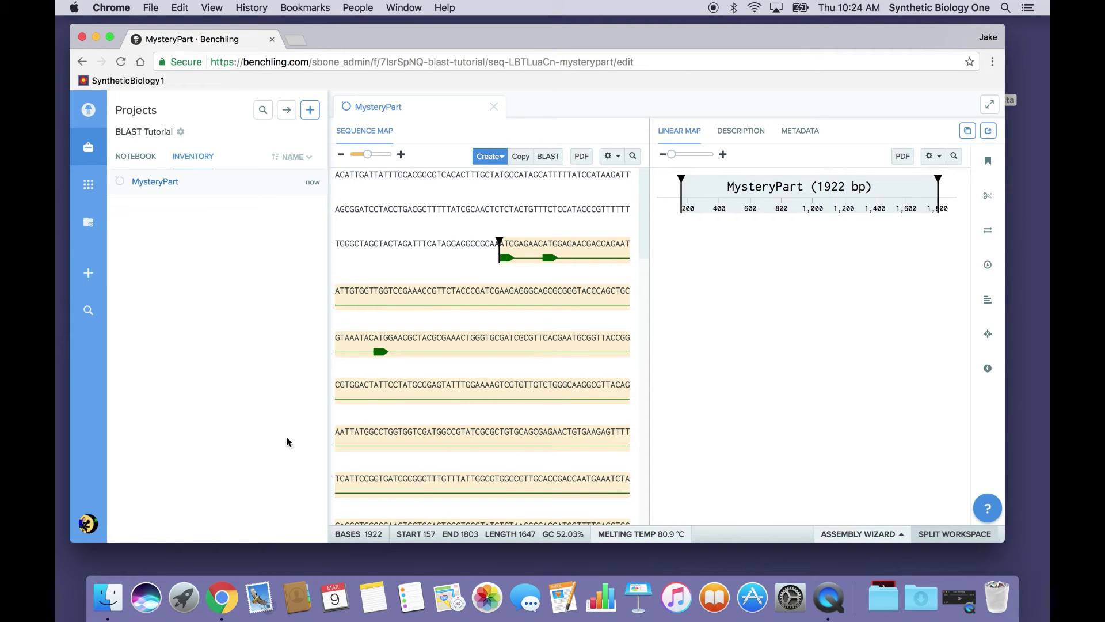
# - In a new Chrome window, search 'blast' and open NCBI's blastx translated search page
pyautogui.press('super+n')
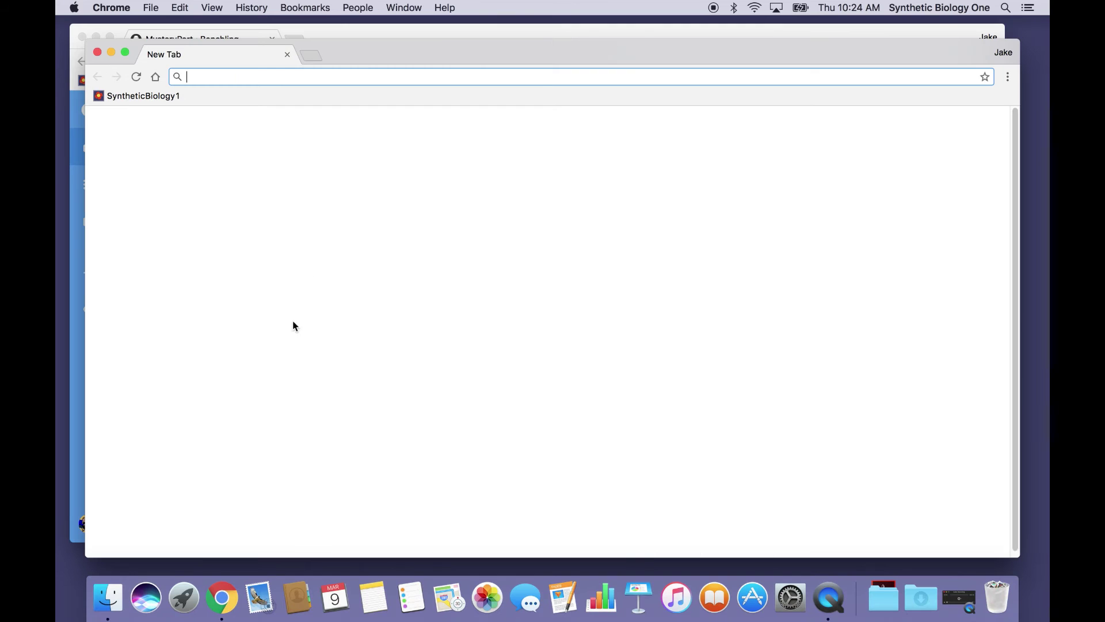
pyautogui.write('blast')
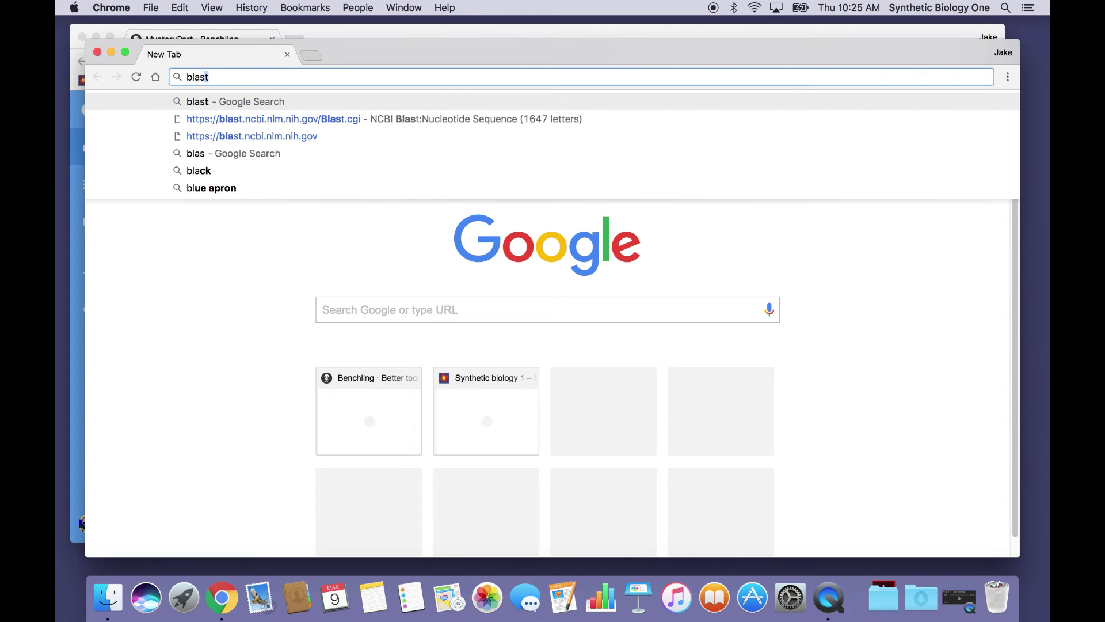
pyautogui.press('Return')
pyautogui.scroll(-5, 296, 130)
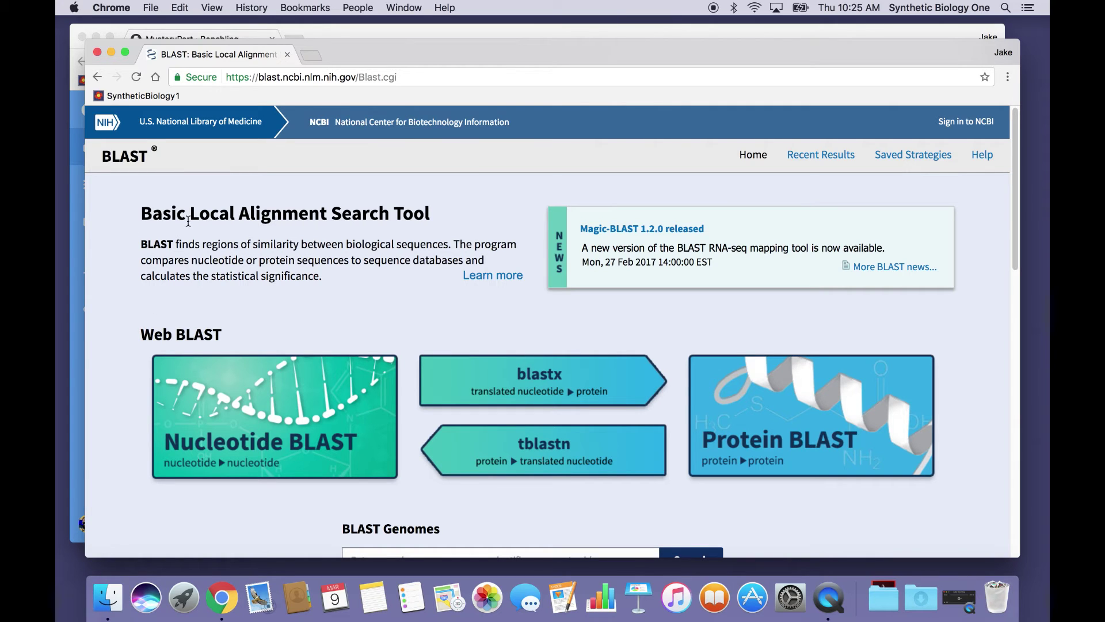
pyautogui.click(540, 372)
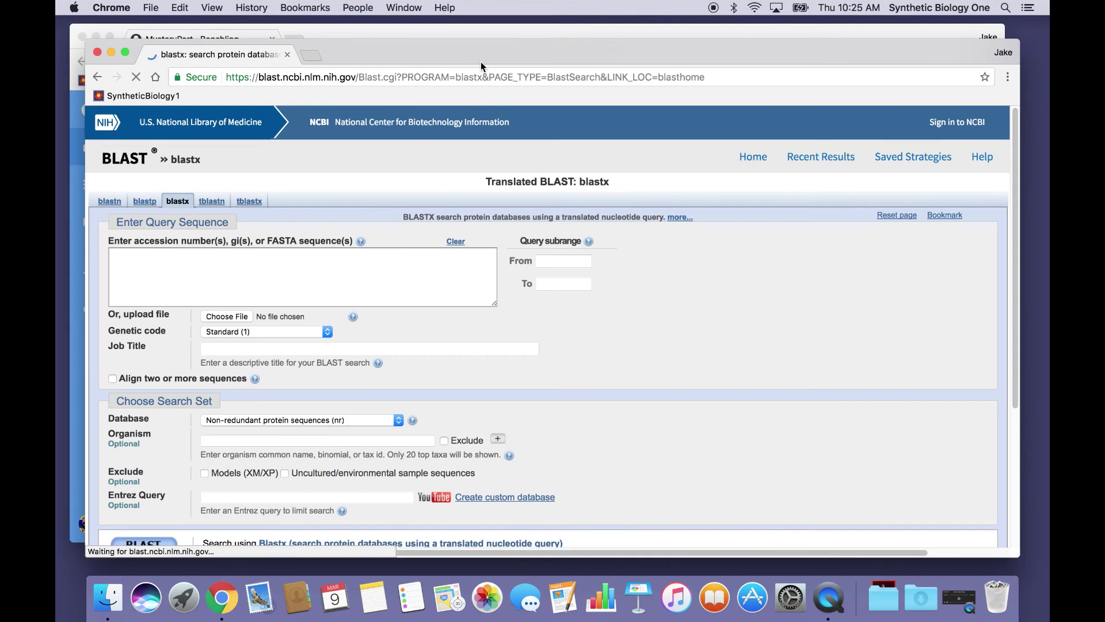
# - Copy the selected 1647-bp ORF's forward-strand sequence from Benchling to the clipboard
pyautogui.moveTo(481, 61); pyautogui.dragTo(571, 80)
pyautogui.click(543, 49)
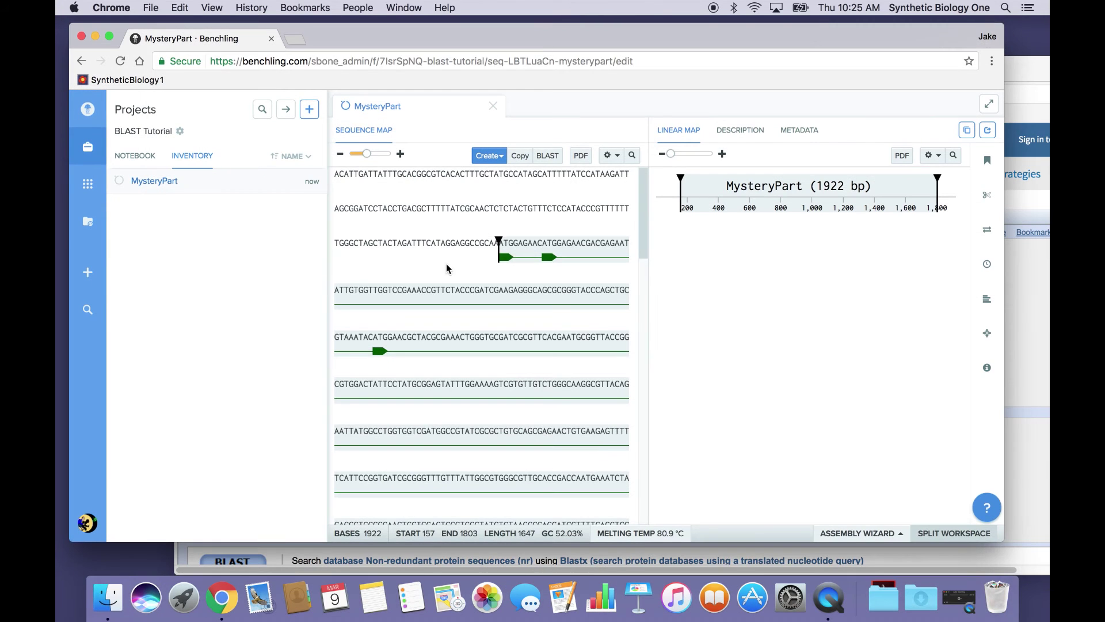
pyautogui.rightClick(524, 246)
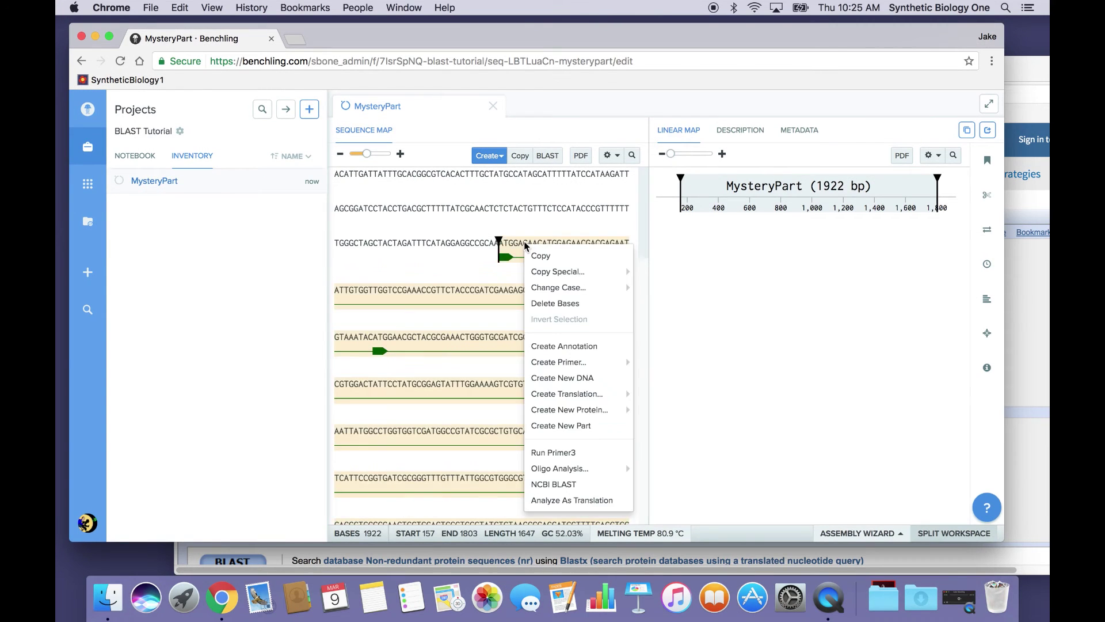
pyautogui.click(552, 255)
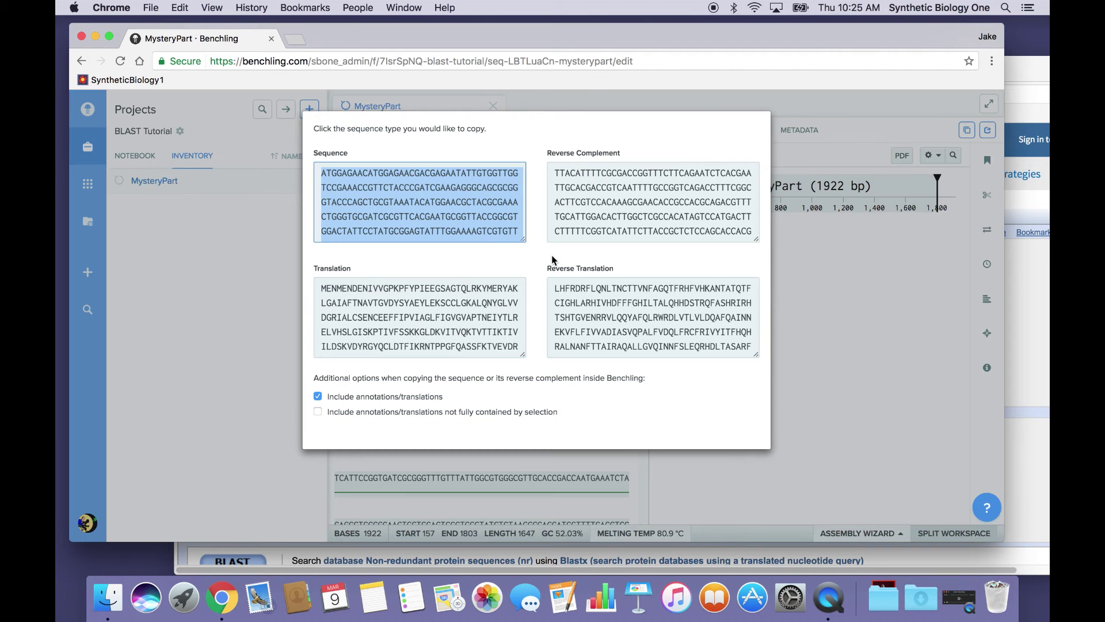
pyautogui.click(381, 205)
# - Paste the 1647-bp ORF into the blastx query box and submit the search
pyautogui.click(1040, 326)
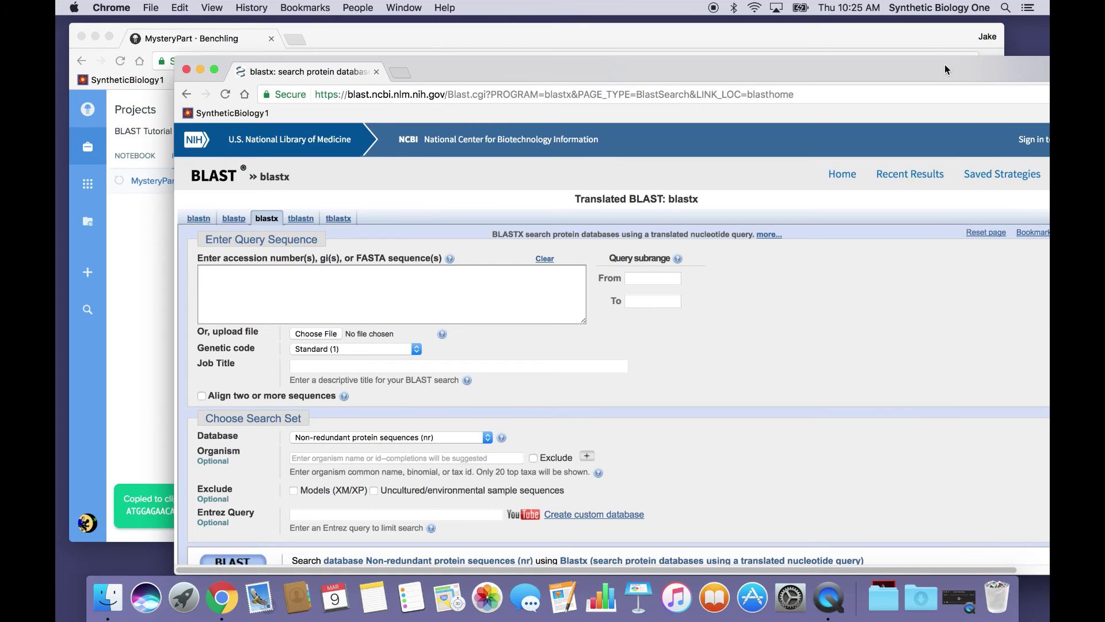
pyautogui.moveTo(944, 65); pyautogui.dragTo(825, 24)
pyautogui.click(314, 242)
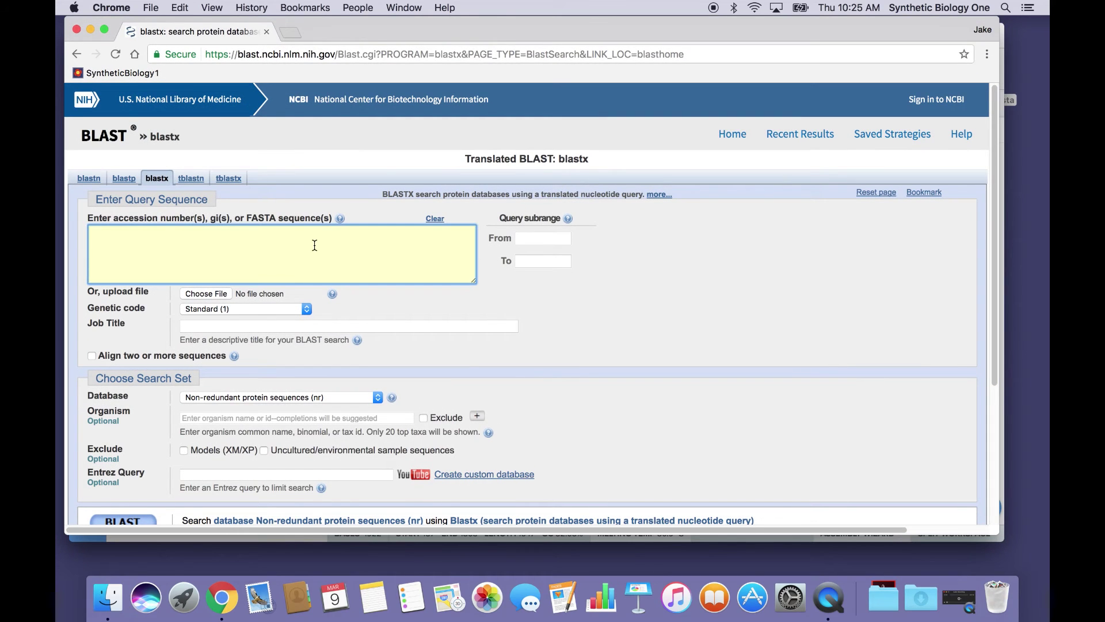
pyautogui.press('super+v')
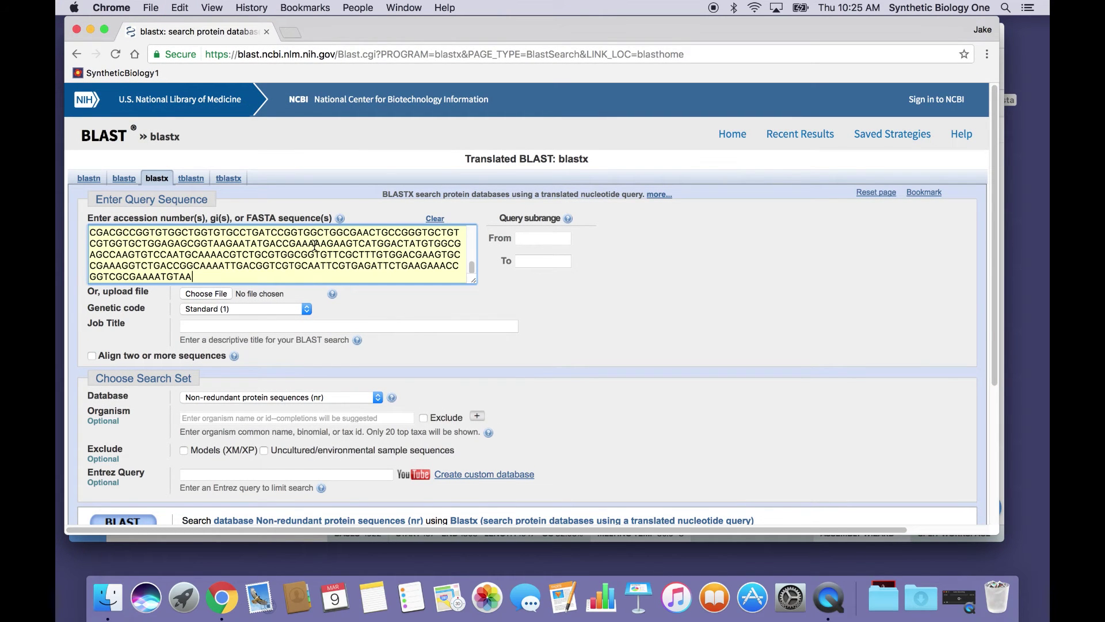
pyautogui.click(139, 521)
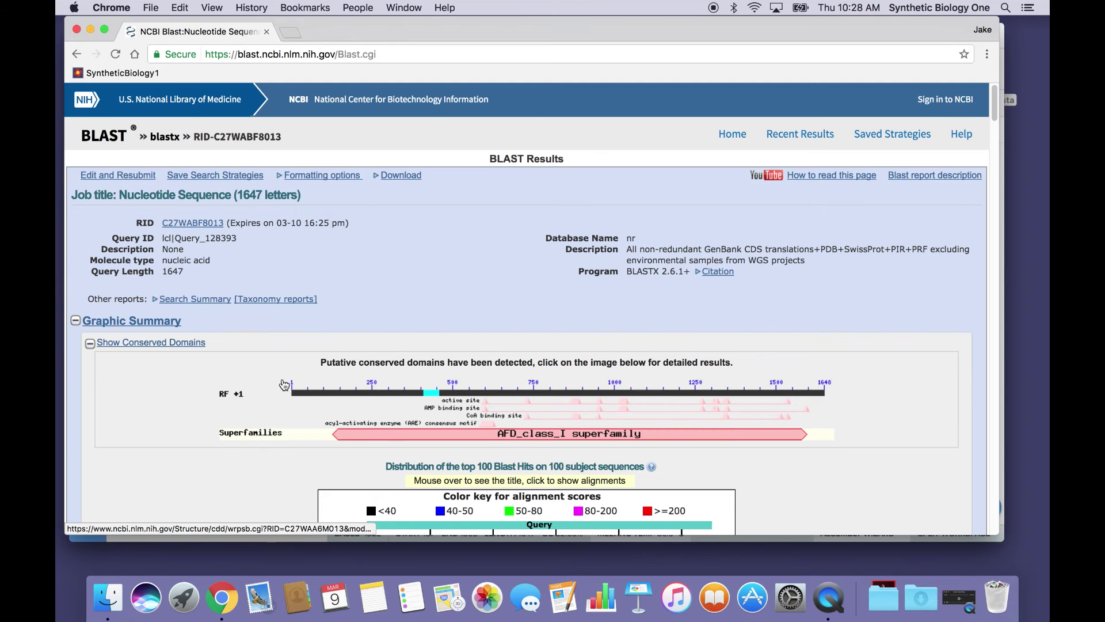
# - Scroll the BLAST results to the top-100 hit distribution and significant alignments list
pyautogui.scroll(-1, 285, 384)
pyautogui.scroll(-2, 955, 255)
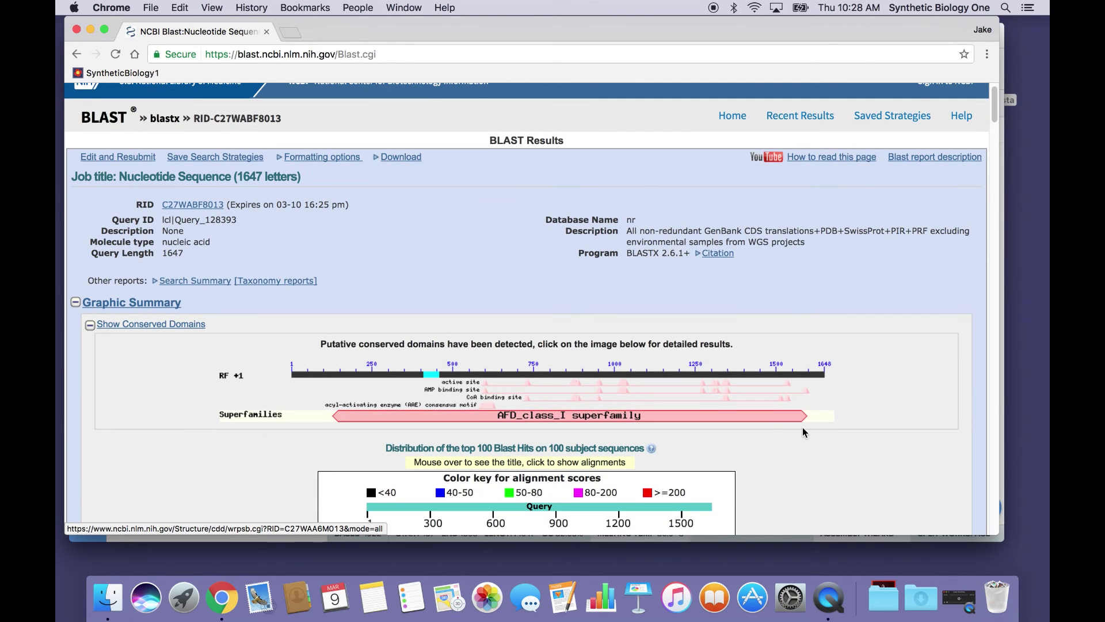
pyautogui.moveTo(997, 96); pyautogui.dragTo(999, 128)
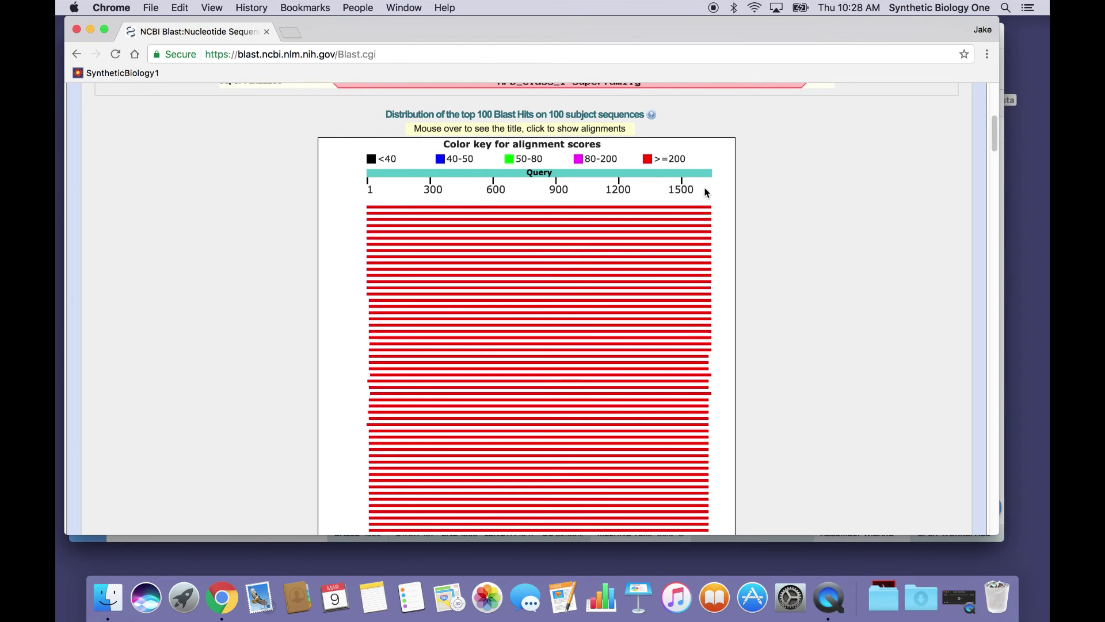
pyautogui.scroll(-1, 751, 184)
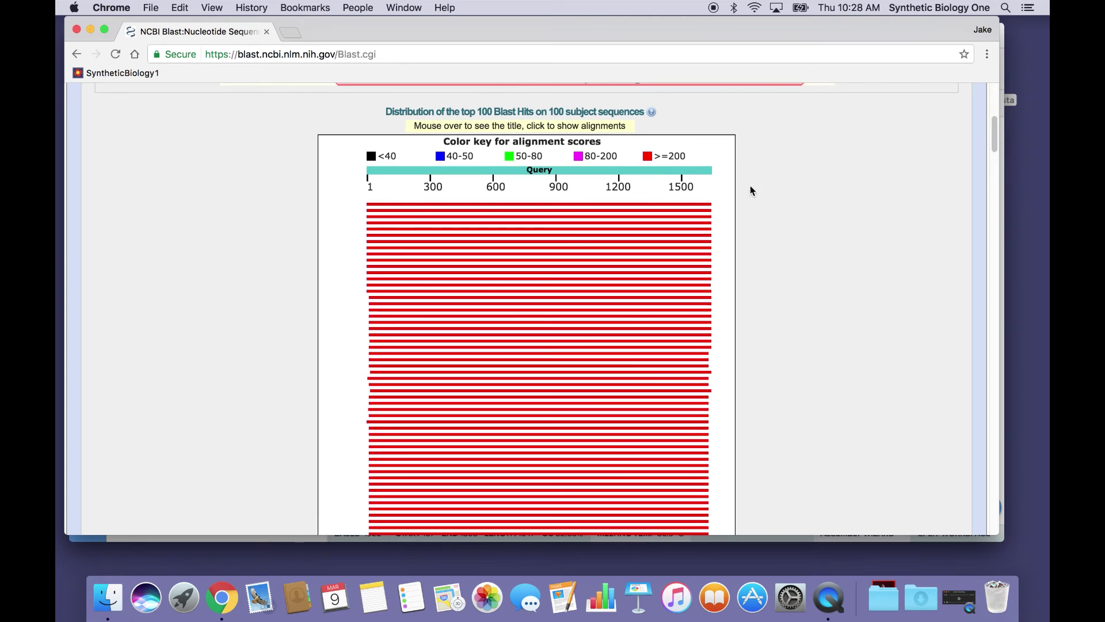
pyautogui.scroll(-2, 995, 134)
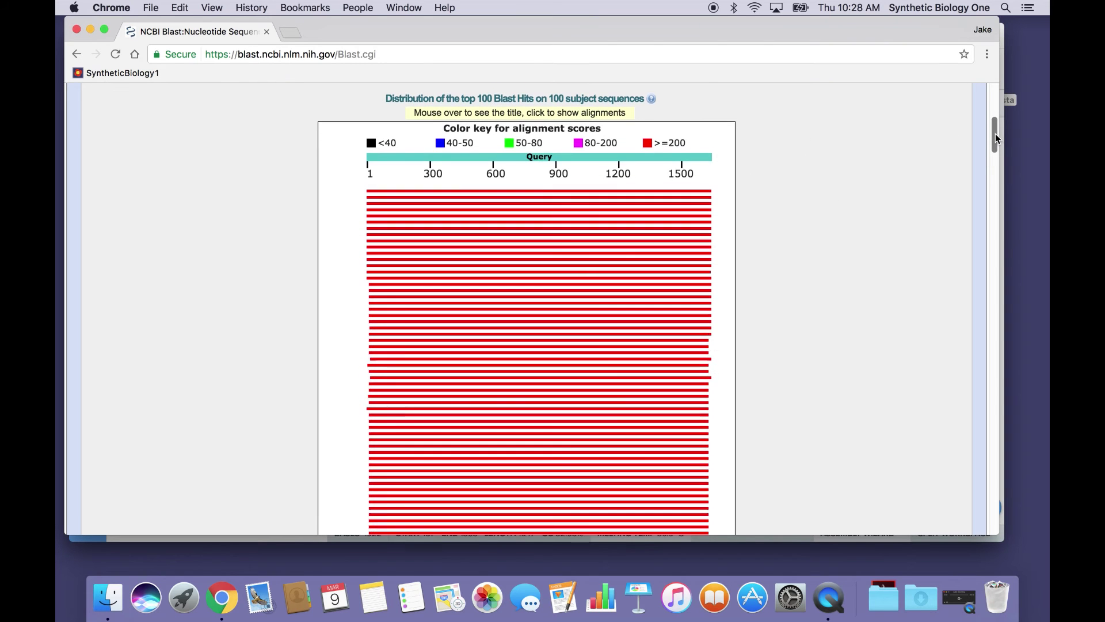
pyautogui.moveTo(996, 138); pyautogui.dragTo(996, 180)
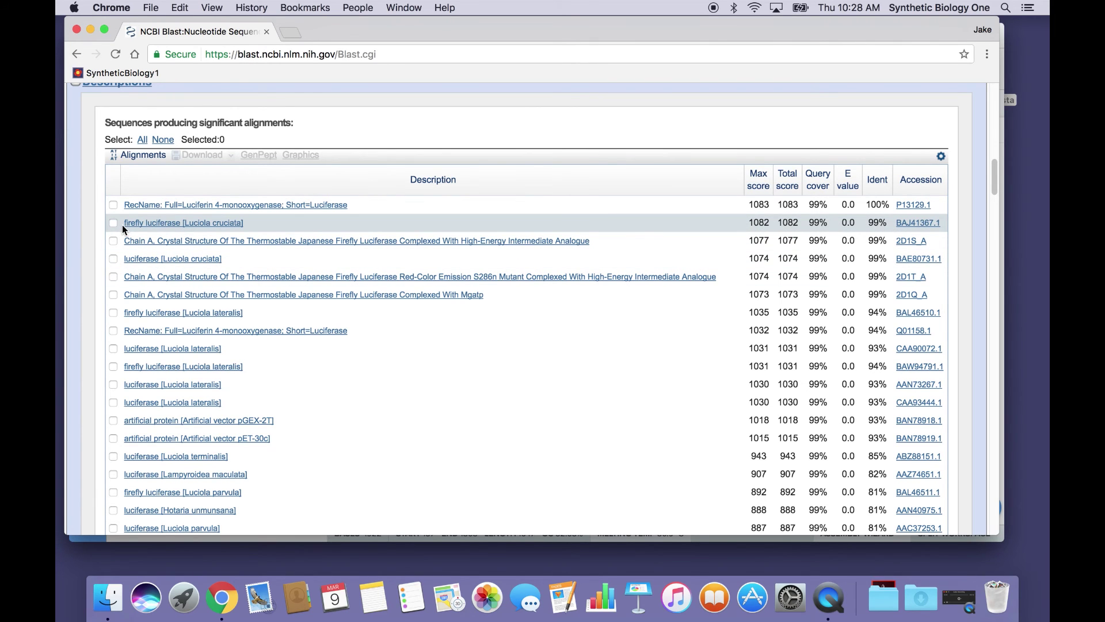
# - Select 'firefly luciferase' in the second hit's description and open a blank browser window
pyautogui.moveTo(122, 224); pyautogui.dragTo(180, 223)
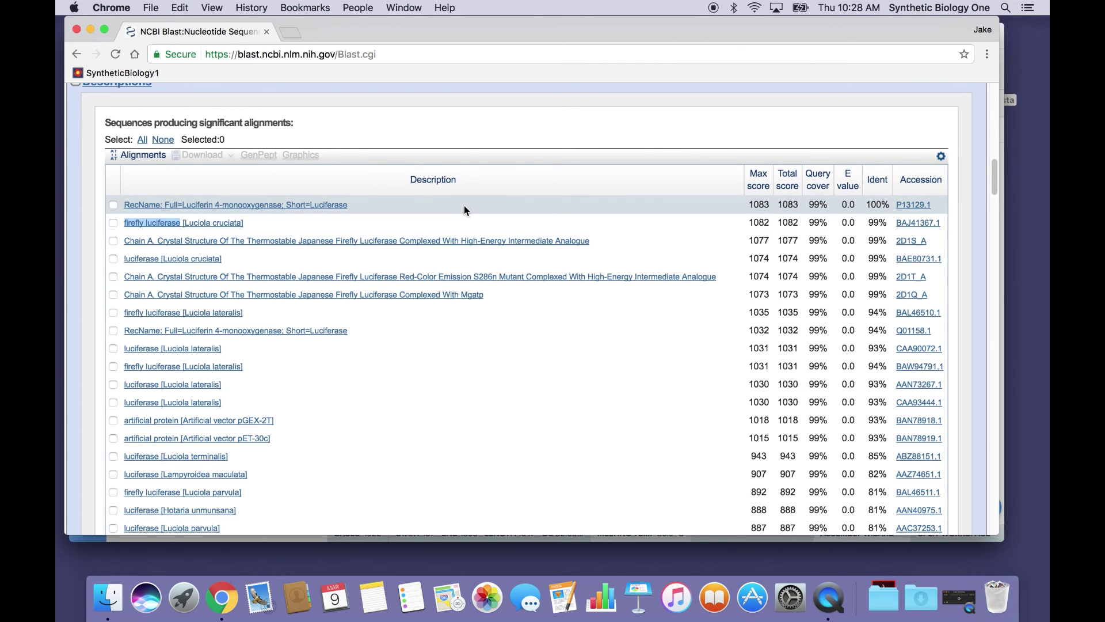
pyautogui.press('super+n')
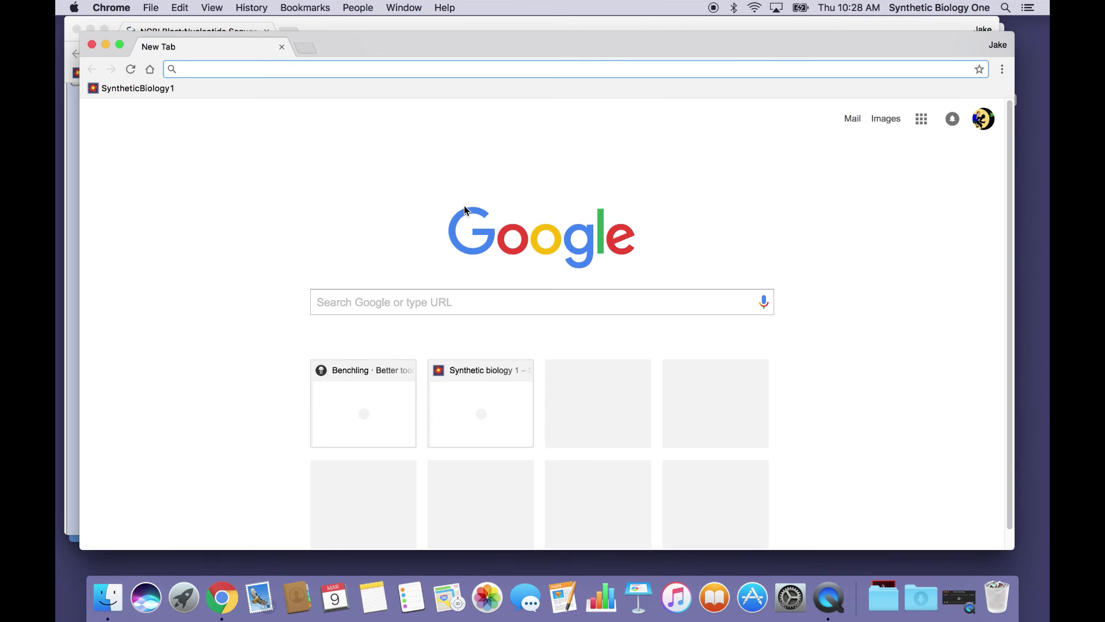
# - Search 'firefly luciferase' and open the Wikipedia Luciferase article to confirm the match
pyautogui.press('super+v')
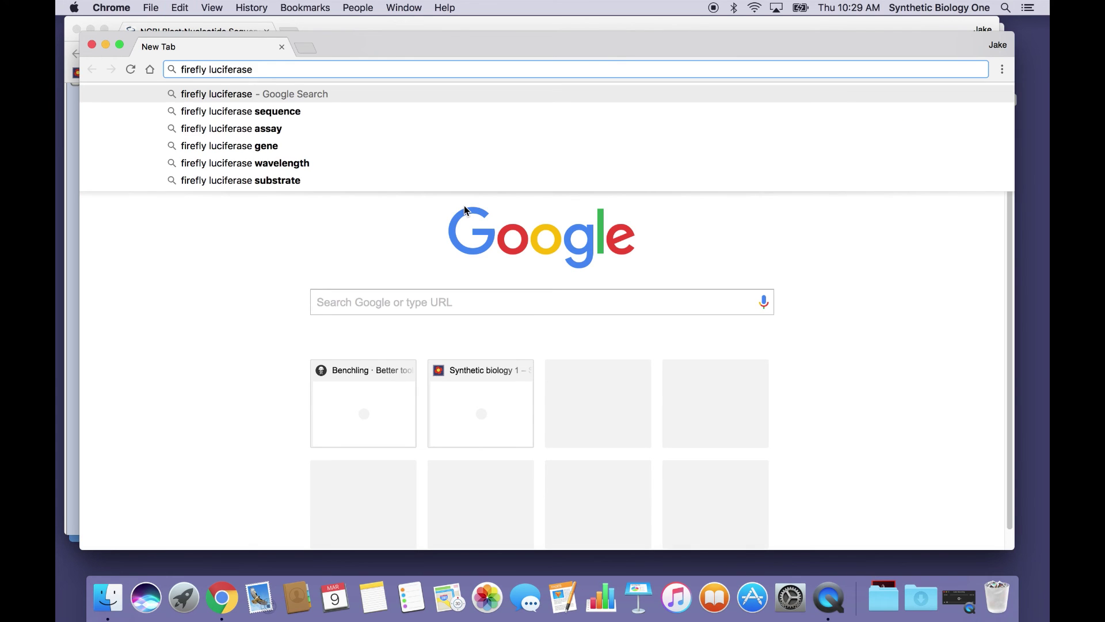
pyautogui.press('Return')
pyautogui.scroll(-2, 178, 373)
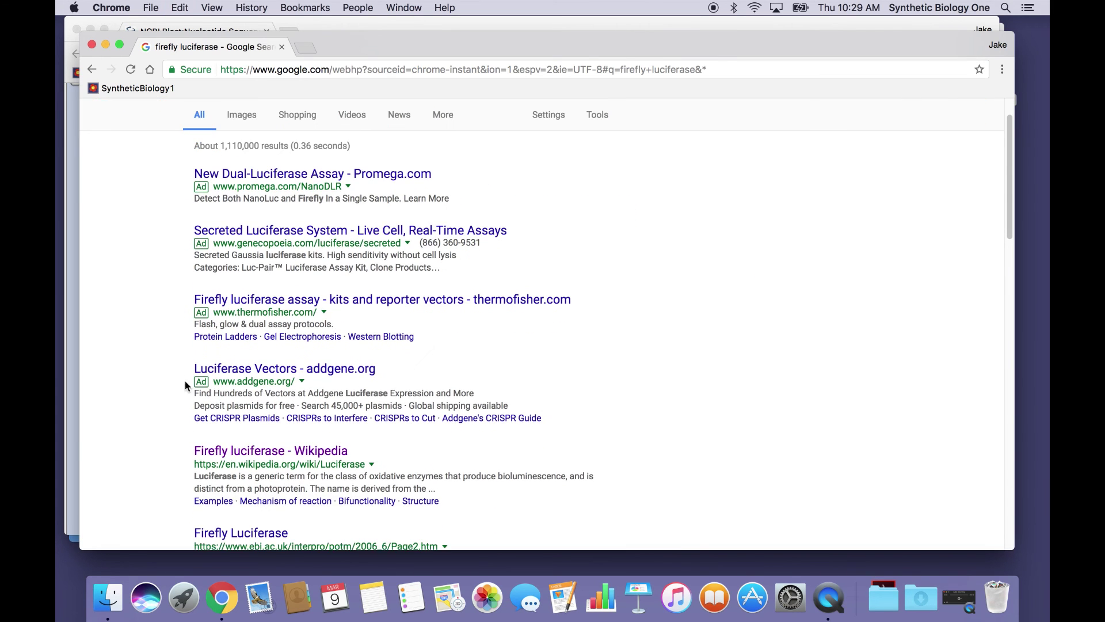
pyautogui.click(271, 451)
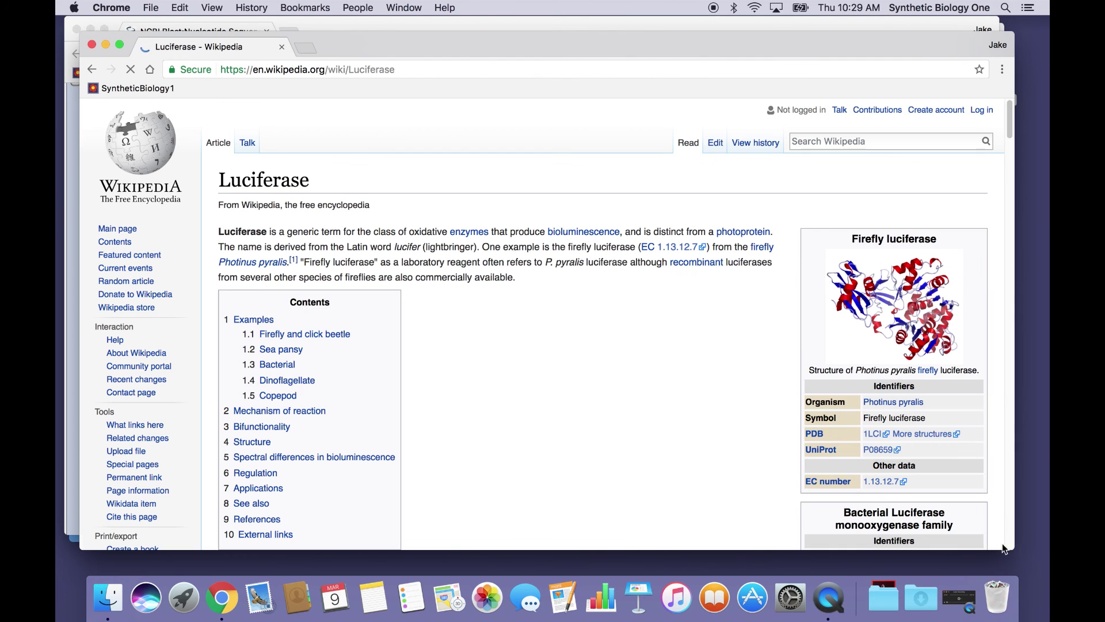
pyautogui.moveTo(1003, 547); pyautogui.dragTo(1012, 549)
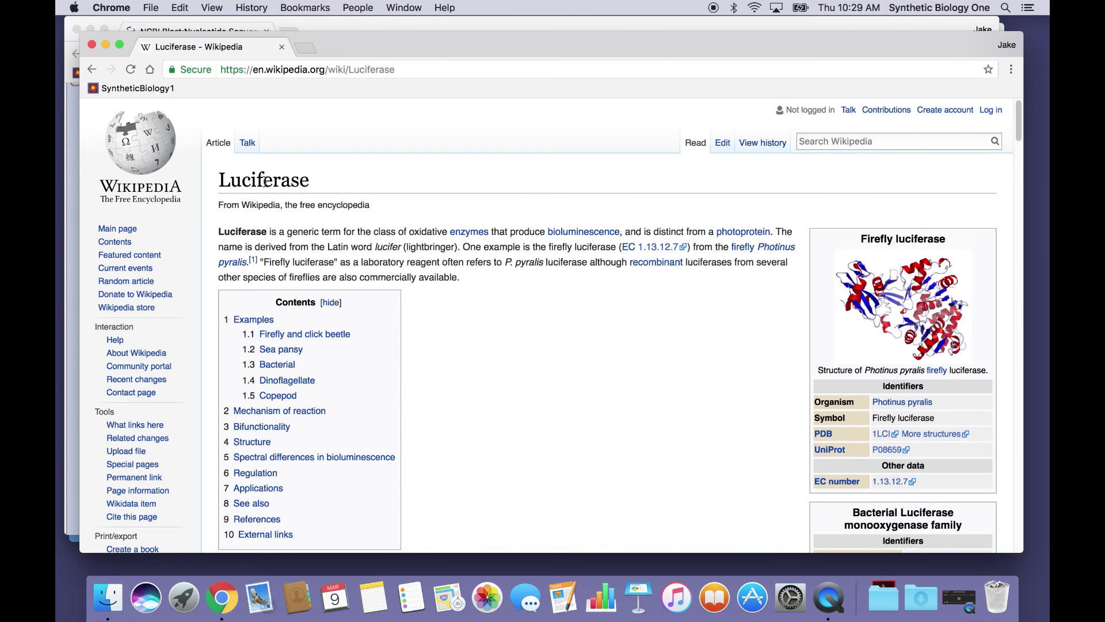
# - Close the Wikipedia and BLAST results windows to return to Benchling's MysteryPart map
pyautogui.click(91, 44)
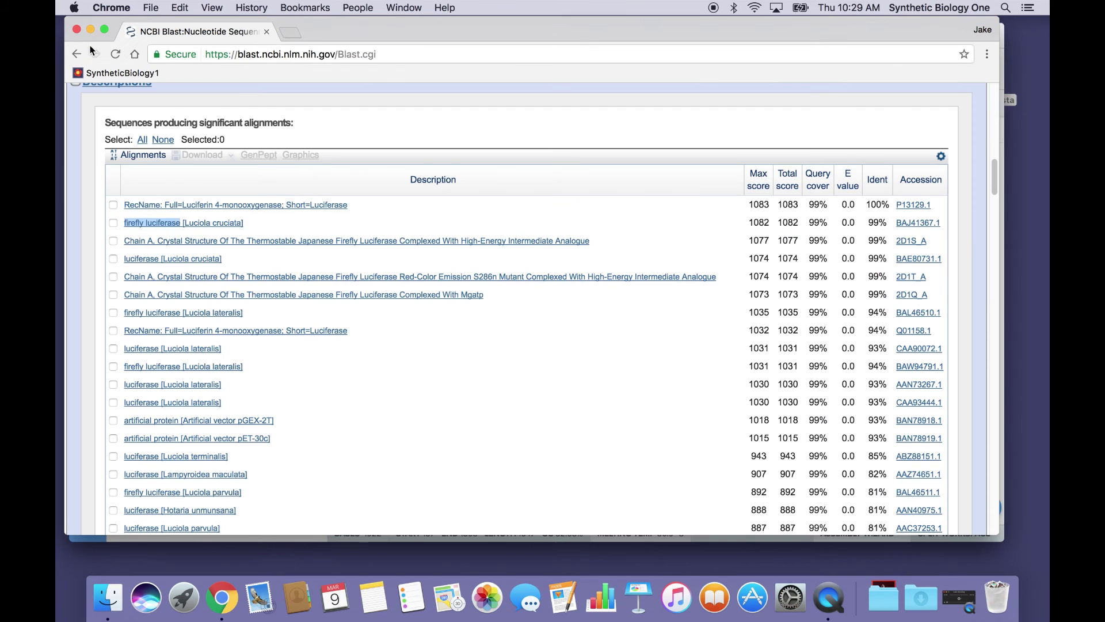
pyautogui.moveTo(265, 33); pyautogui.dragTo(290, 52)
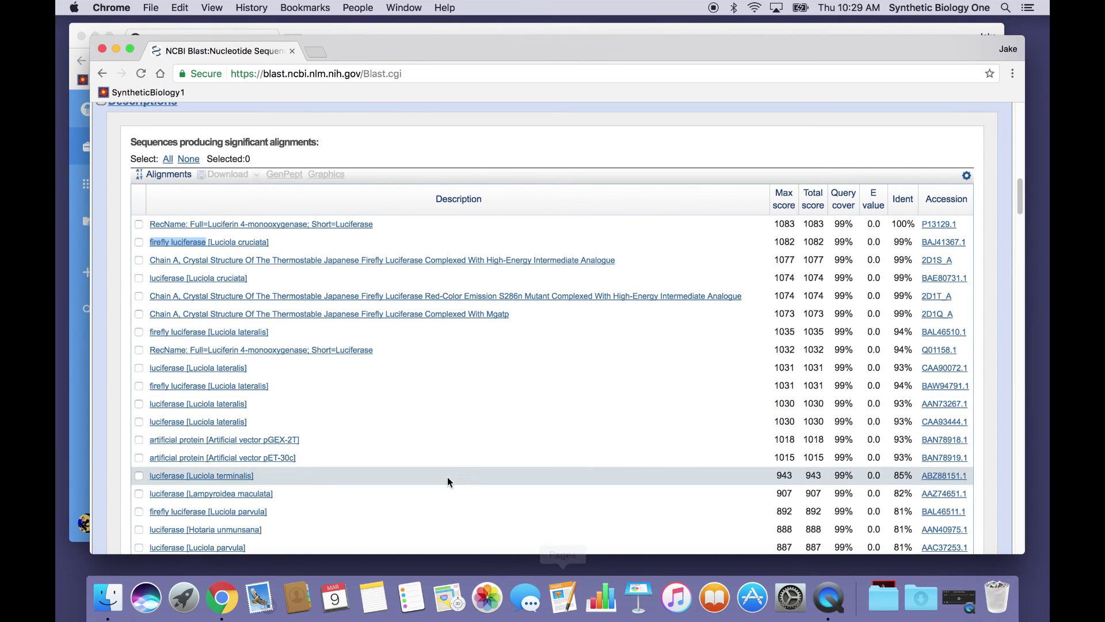
pyautogui.click(102, 49)
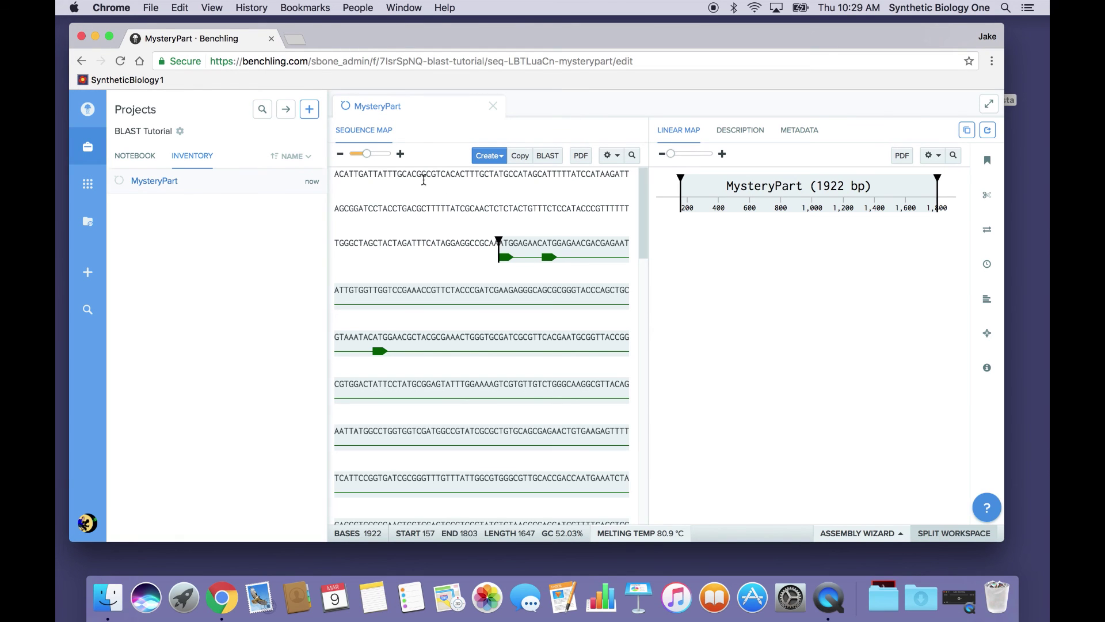
# - Create and save a 'Luciferase' annotation over the 1647 bp ORF, bases 157–1803
pyautogui.click(521, 254)
pyautogui.rightClick(522, 255)
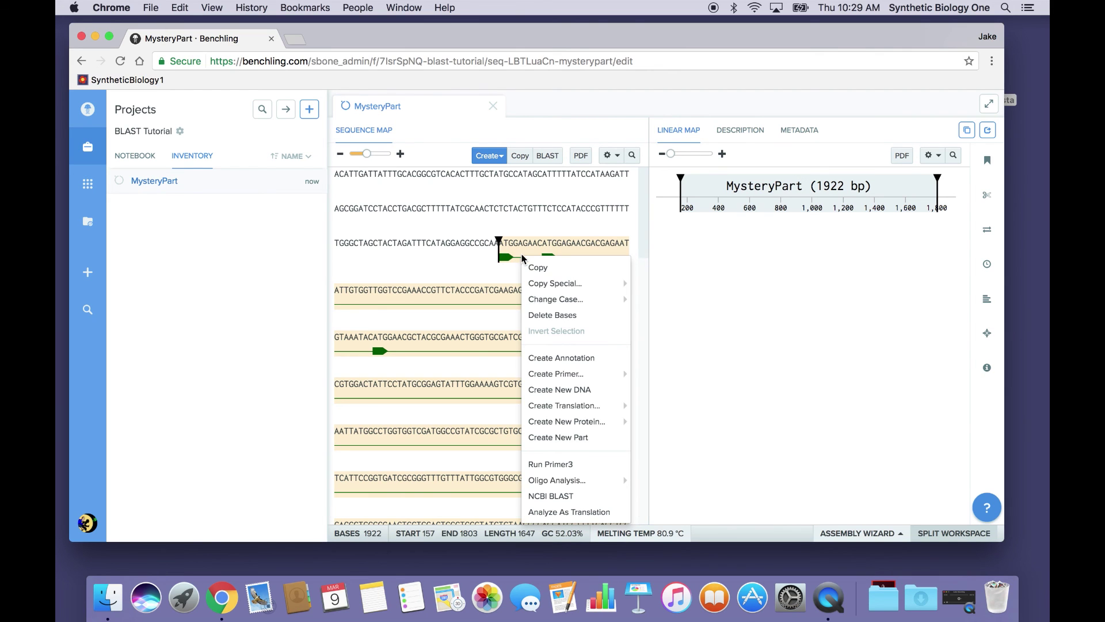
pyautogui.click(592, 368)
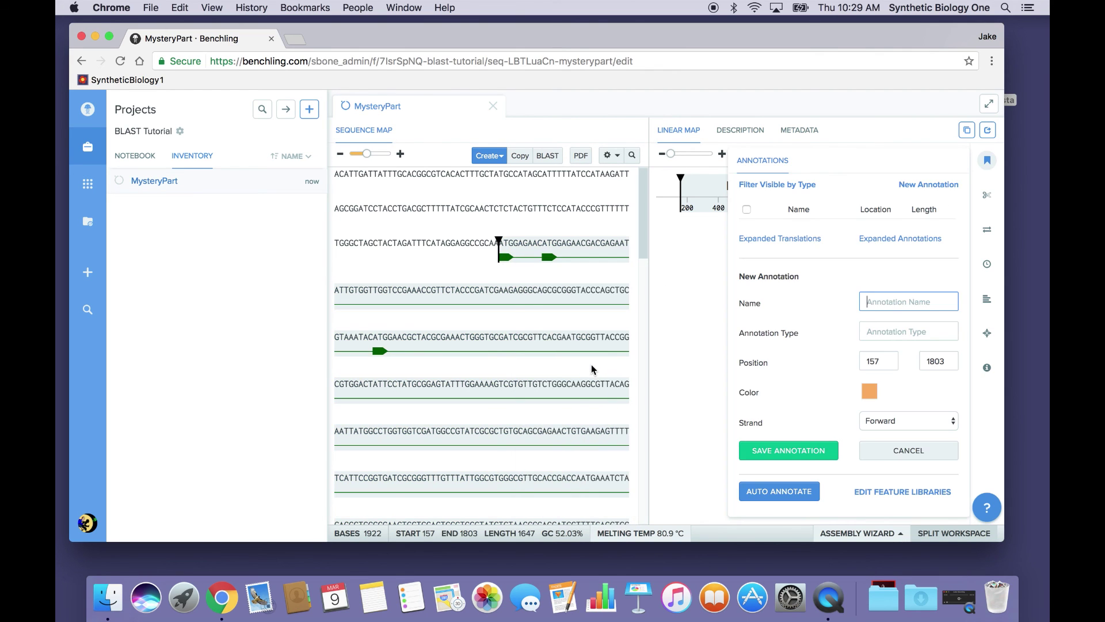
pyautogui.write('Luciferase')
pyautogui.click(751, 454)
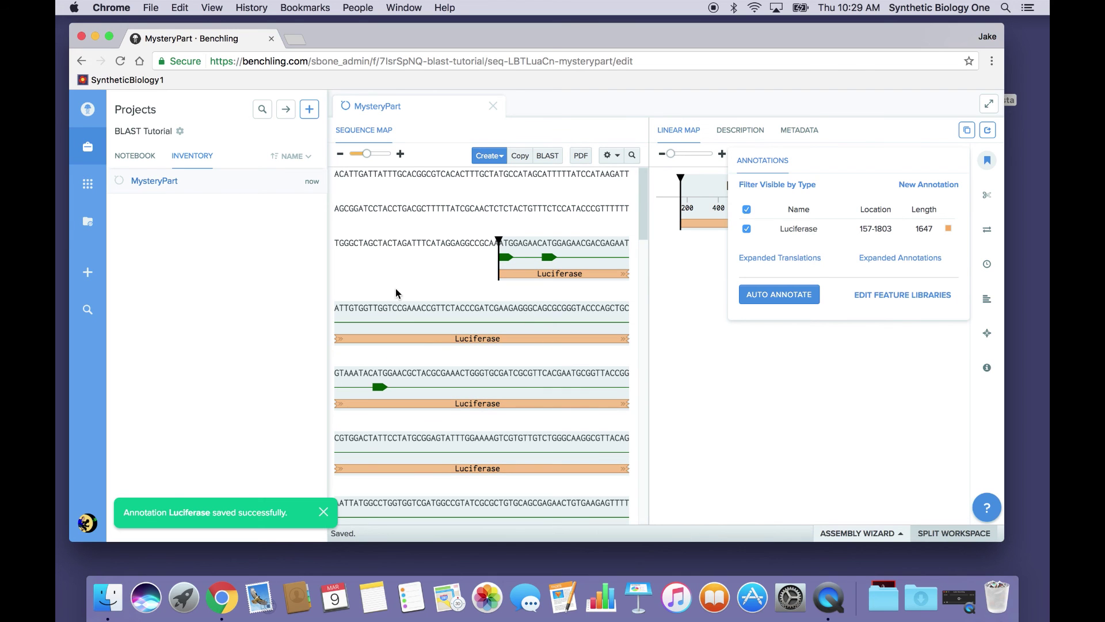